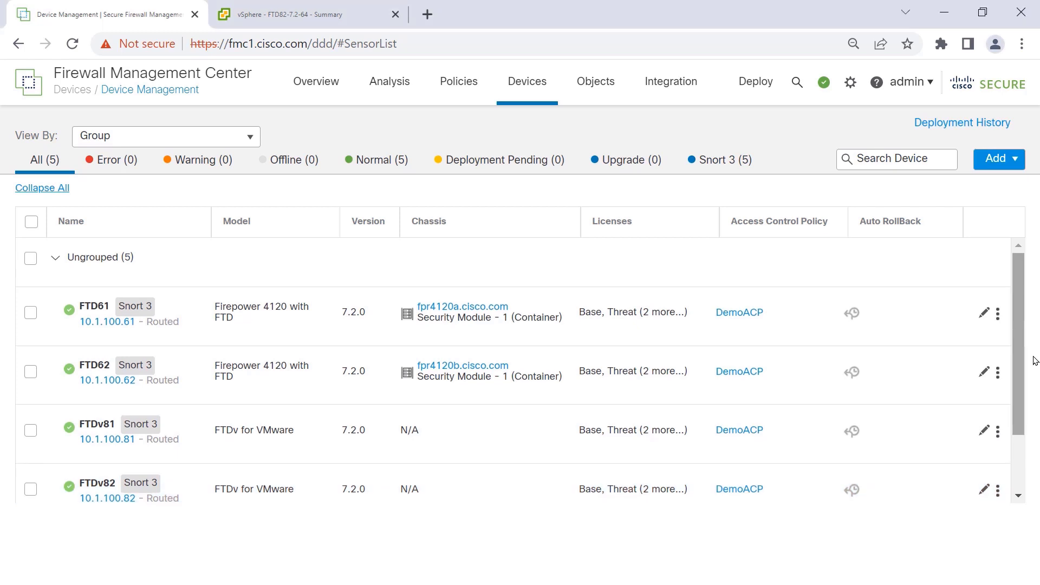
Step: Start a new cluster named VMwareCluster with its cluster key and FTDv81 as control node
{"action": "left_click", "coordinate": [999, 158]}
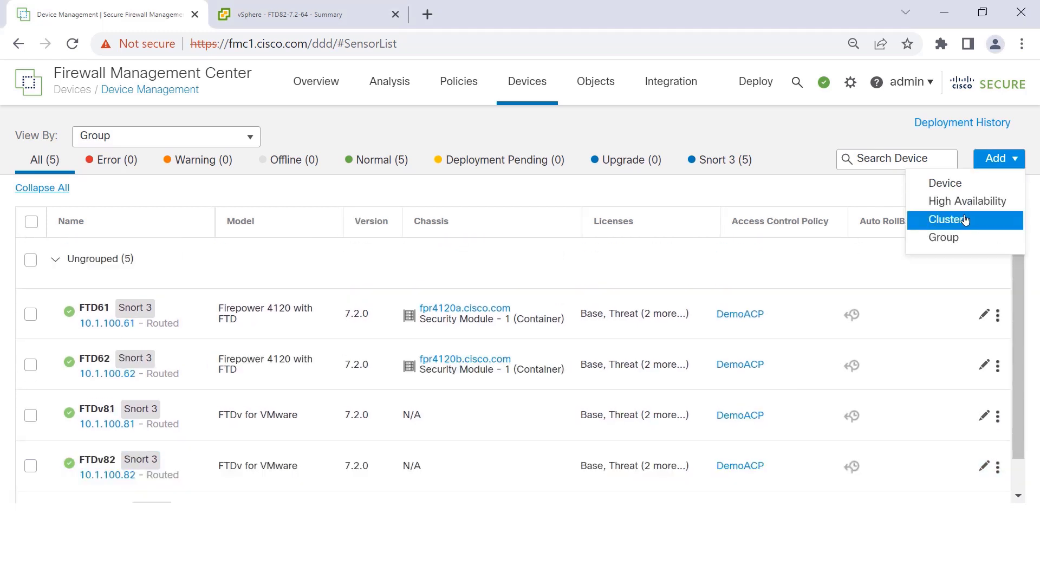
{"action": "left_click", "coordinate": [966, 219]}
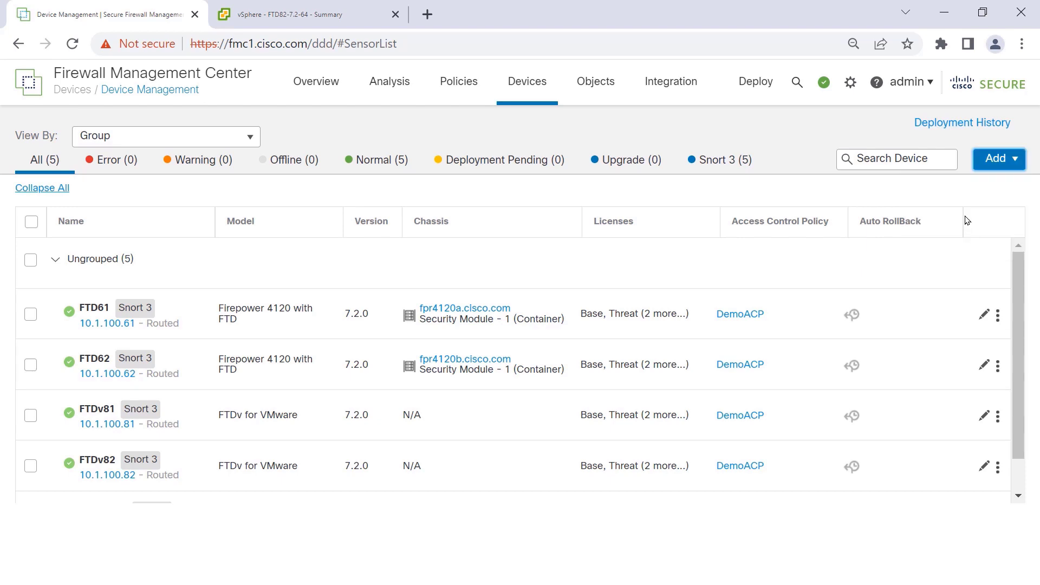
{"action": "type", "text": "VMwareCluster"}
{"action": "left_click", "coordinate": [251, 261]}
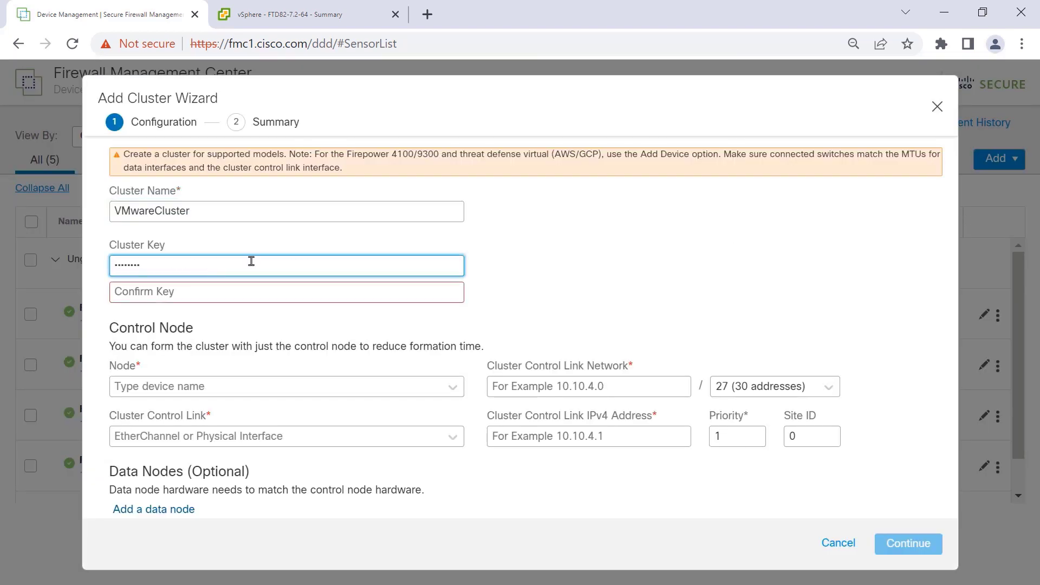
{"action": "left_click", "coordinate": [303, 289]}
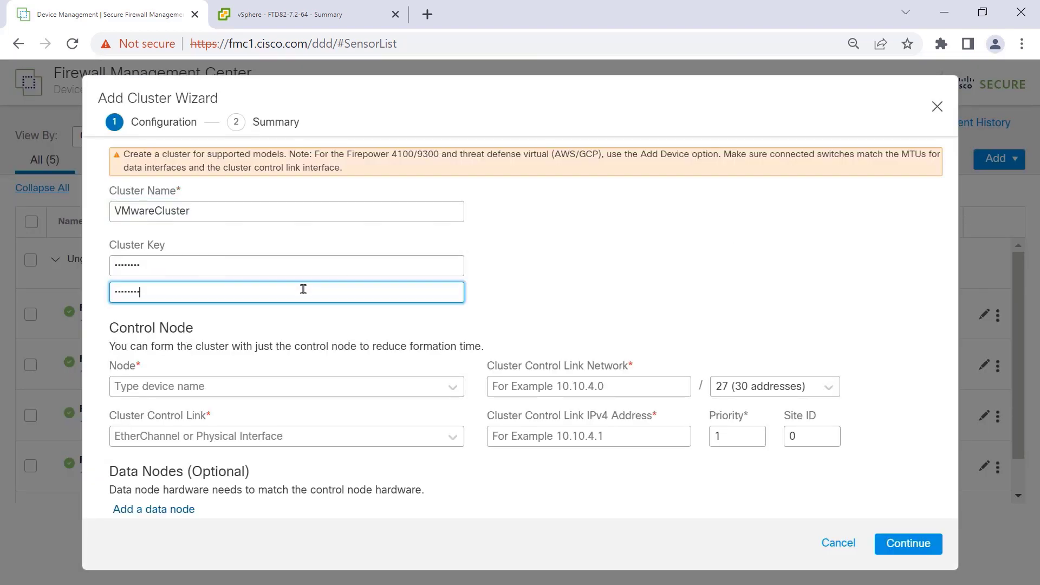
{"action": "left_click", "coordinate": [364, 387]}
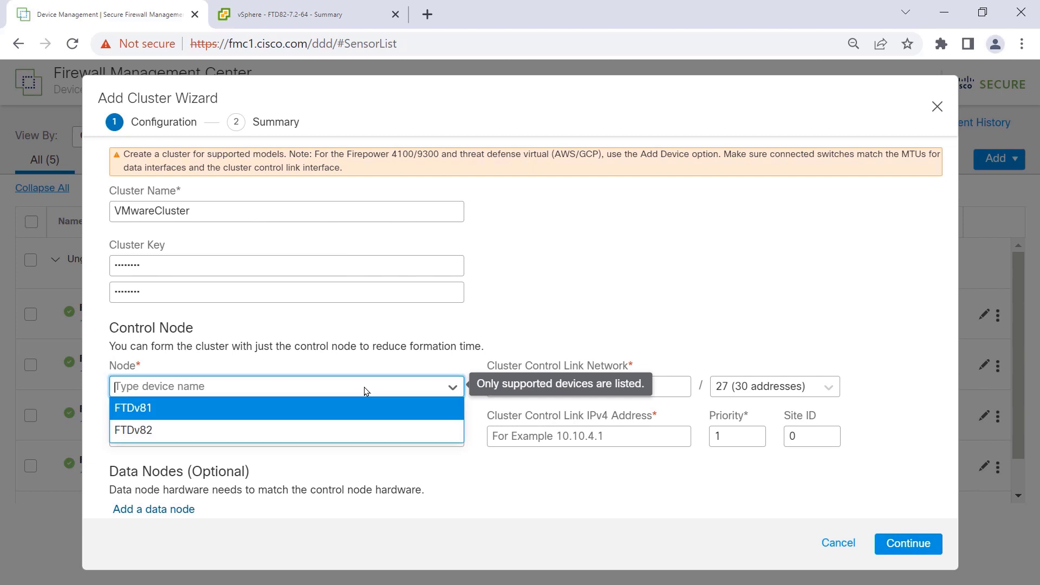
{"action": "left_click", "coordinate": [364, 408]}
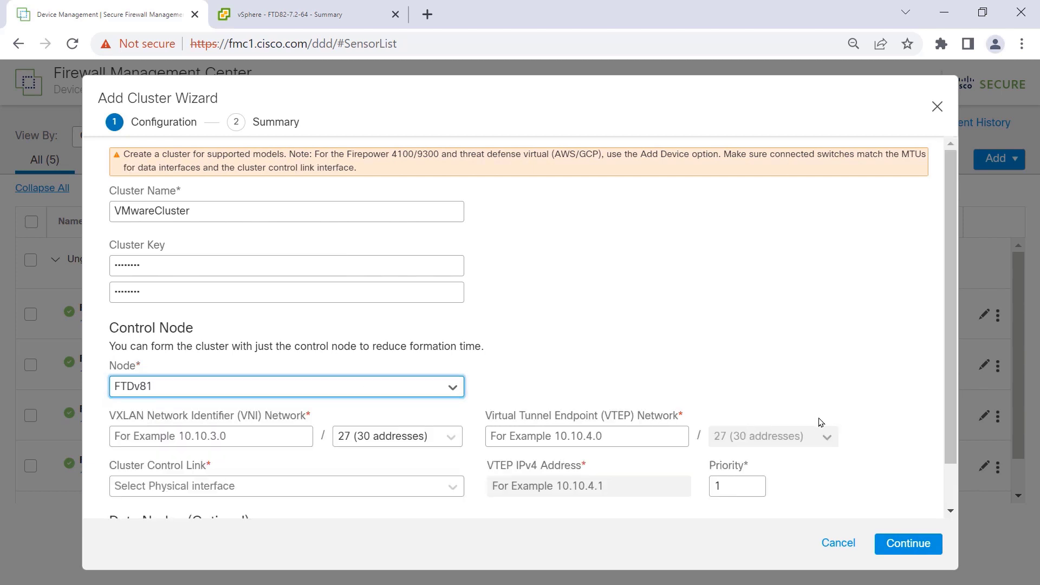
Step: Set VNI network 172.16.1.0, VTEP network 10.10.4.0 and GigabitEthernet0/2 as cluster control link
{"action": "left_click", "coordinate": [211, 436]}
{"action": "type", "text": "172.16.1.0"}
{"action": "left_click", "coordinate": [525, 436]}
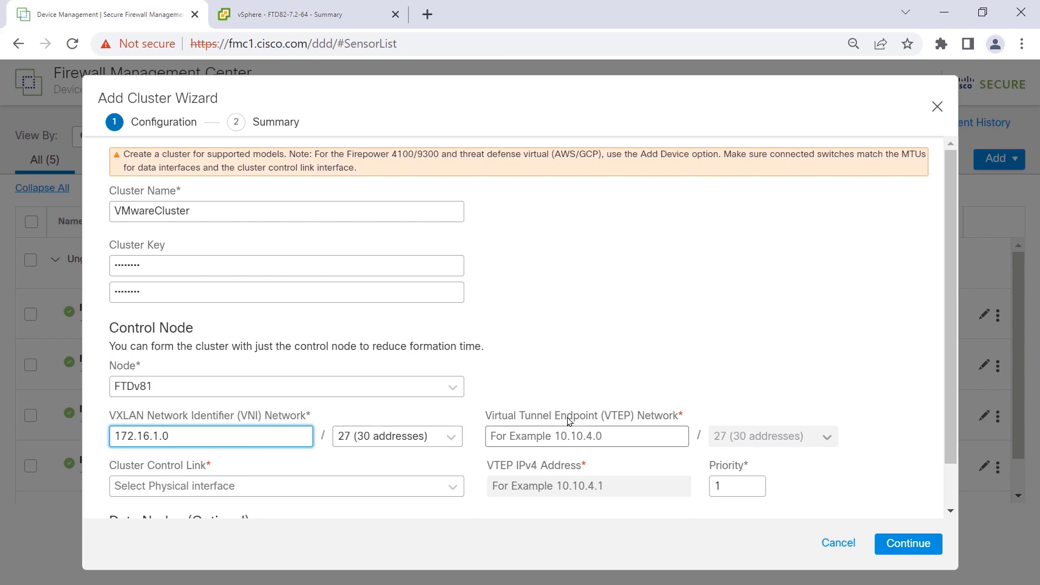
{"action": "type", "text": "10.10.4.0"}
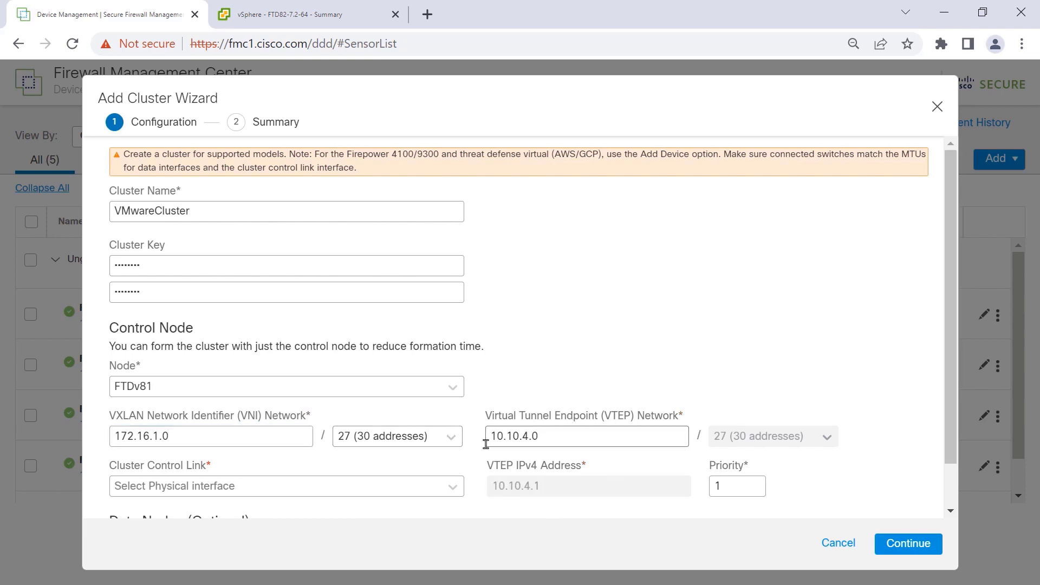
{"action": "left_click", "coordinate": [452, 487]}
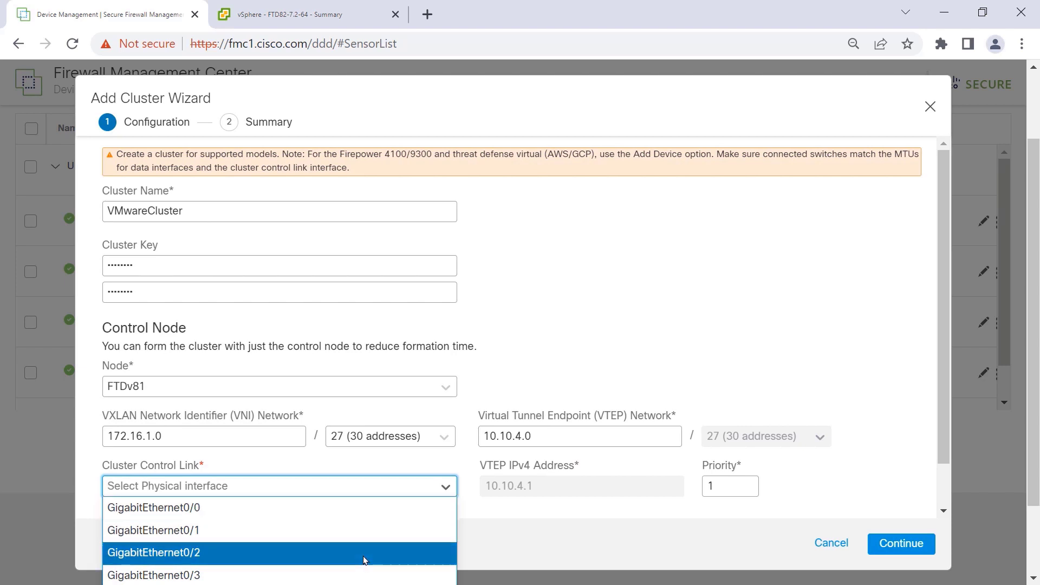
{"action": "left_click", "coordinate": [363, 556]}
Step: Add FTDv82 as the data node, then continue to the summary and save the cluster
{"action": "scroll", "coordinate": [803, 466], "scroll_direction": "down", "scroll_amount": 1}
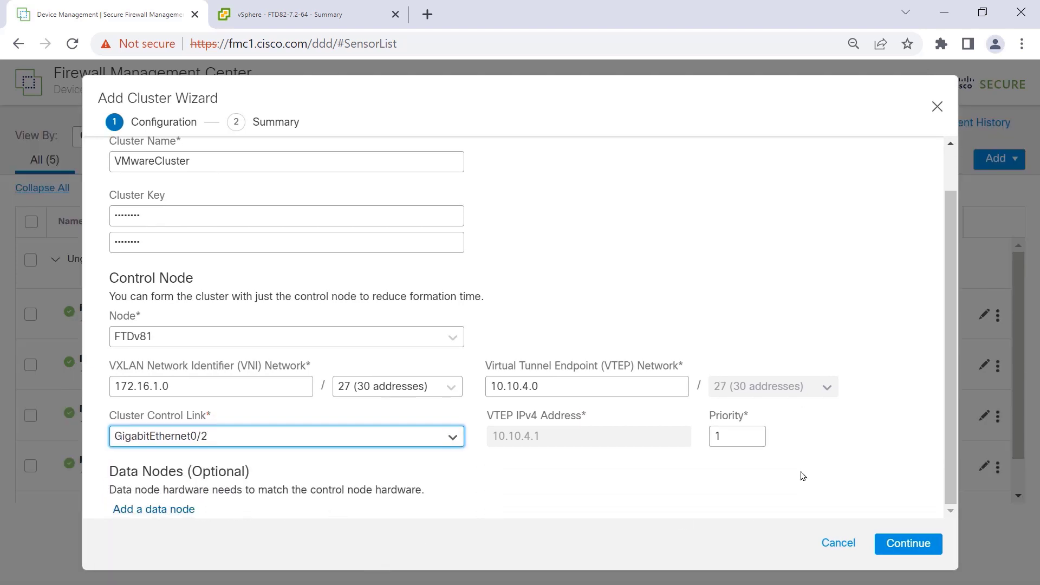
{"action": "left_click", "coordinate": [184, 509]}
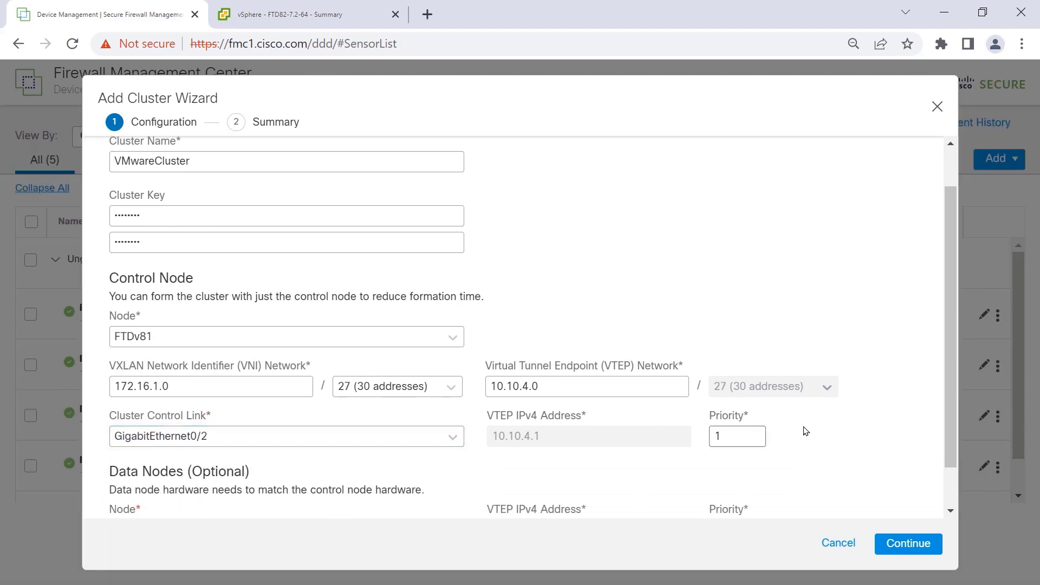
{"action": "scroll", "coordinate": [804, 430], "scroll_direction": "down", "scroll_amount": 1}
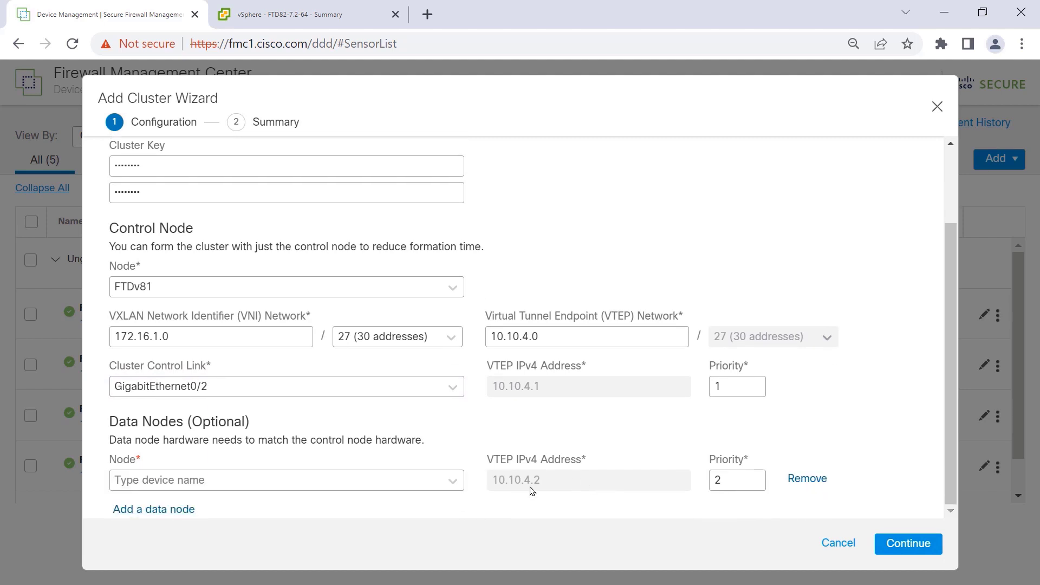
{"action": "left_click", "coordinate": [311, 481]}
{"action": "left_click", "coordinate": [306, 505]}
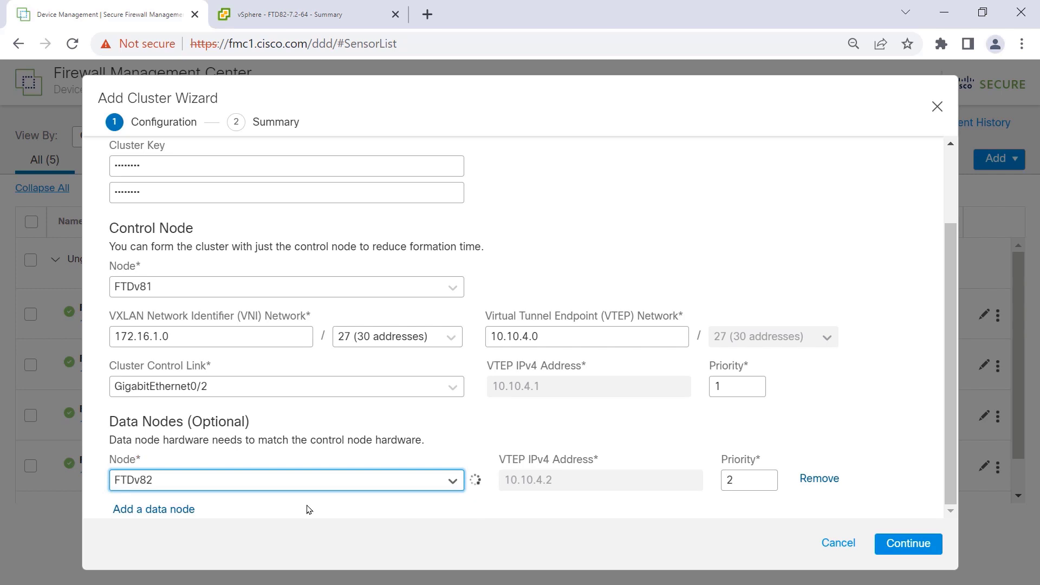
{"action": "left_click", "coordinate": [920, 548]}
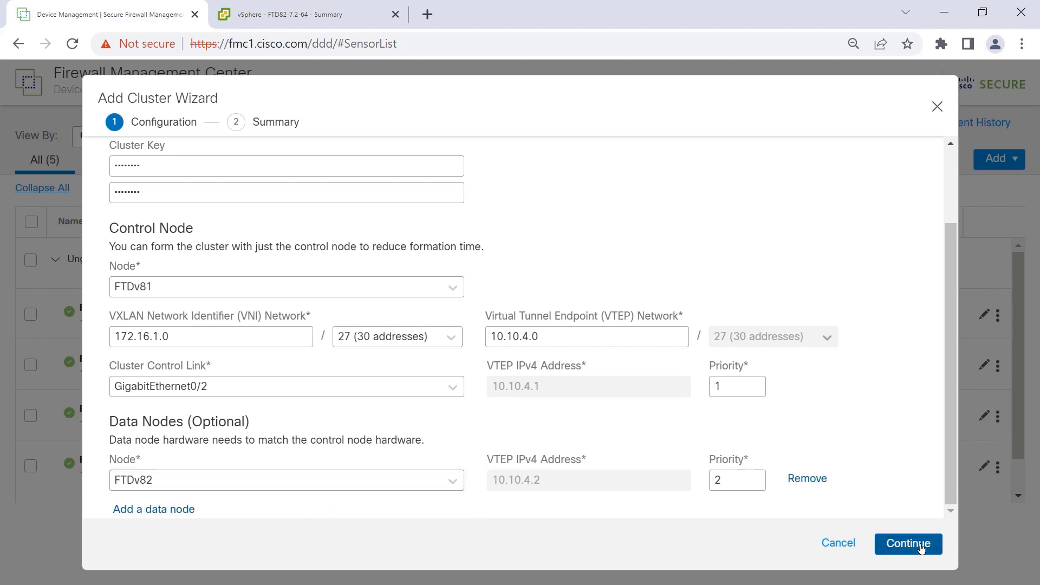
{"action": "left_click", "coordinate": [921, 548]}
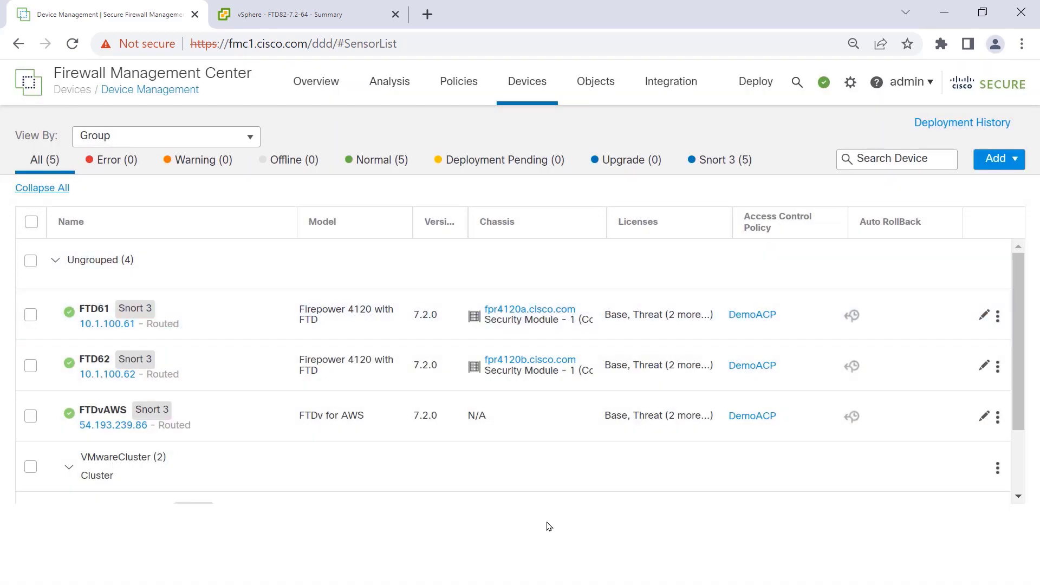
Step: Check the deployment status panel for VMwareCluster's progress alongside the other devices
{"action": "scroll", "coordinate": [528, 491], "scroll_direction": "down", "scroll_amount": 3}
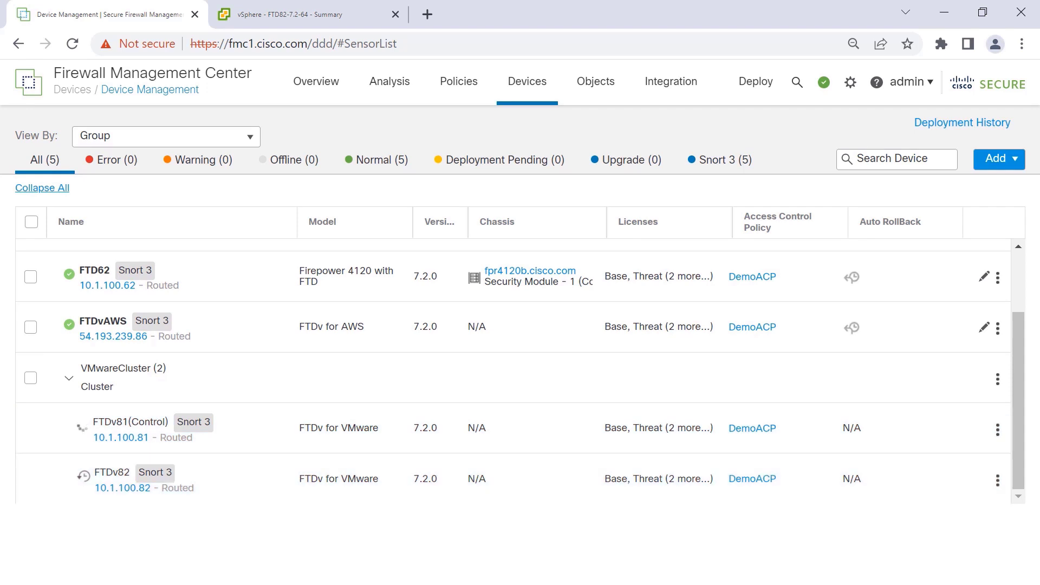
{"action": "left_click", "coordinate": [822, 83]}
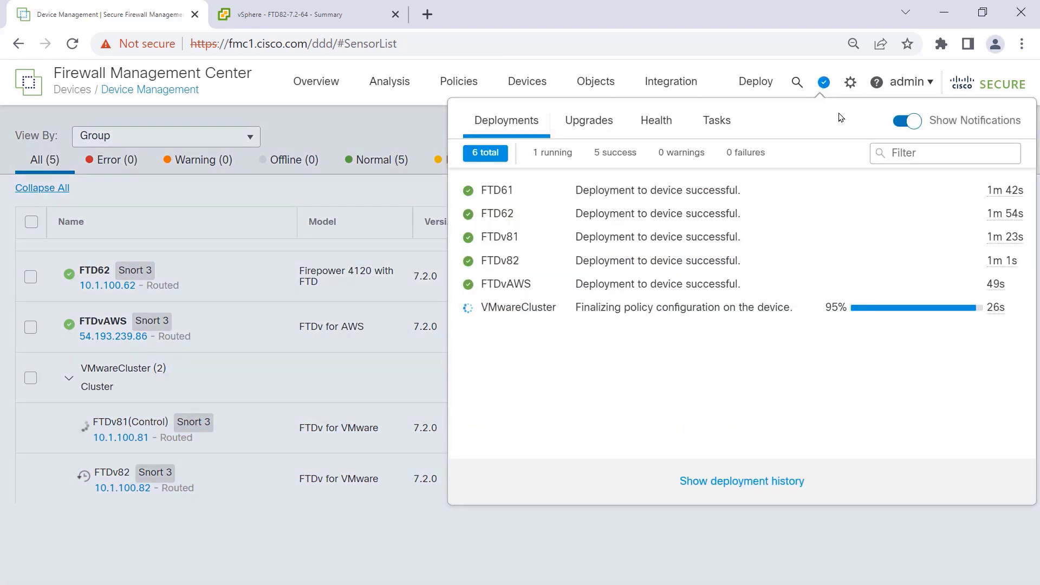
Step: Run show cluster info on FTDv81 and FTDv82 to compare their cluster status
{"action": "key", "text": "alt+Tab"}
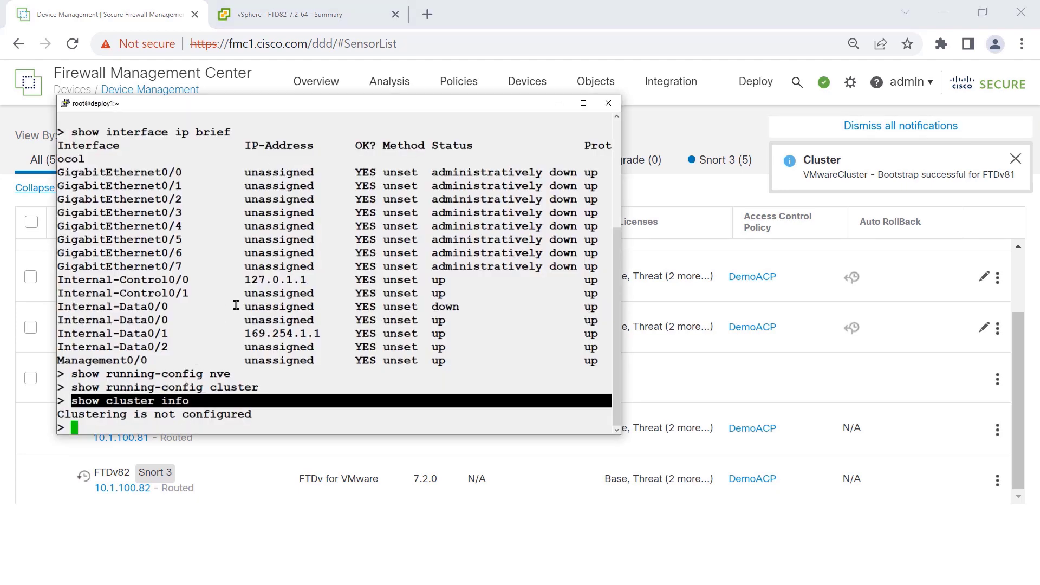
{"action": "right_click", "coordinate": [237, 304]}
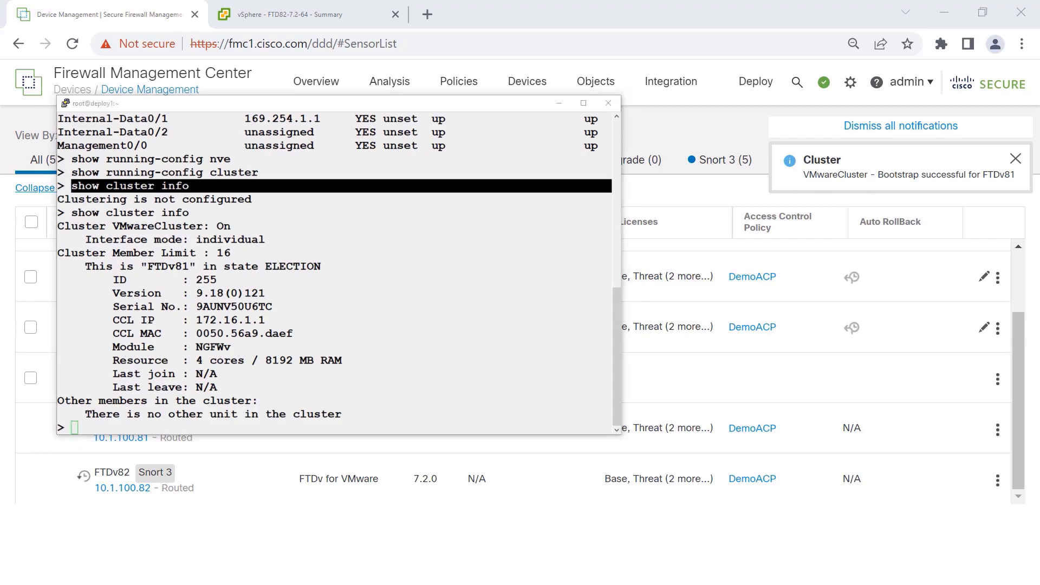
{"action": "key", "text": "alt+Tab"}
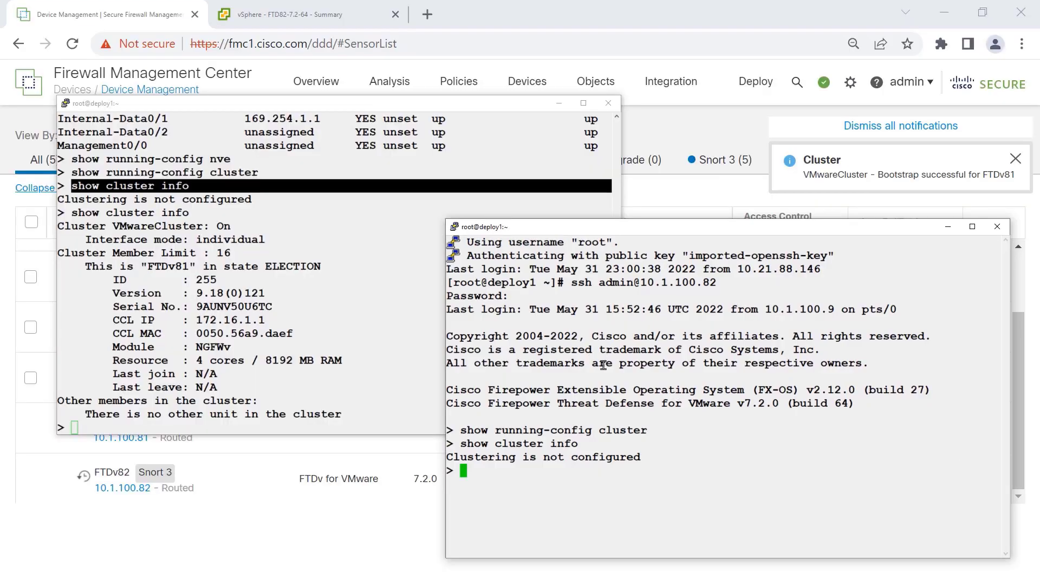
{"action": "left_click_drag", "start_coordinate": [454, 443], "coordinate": [623, 443]}
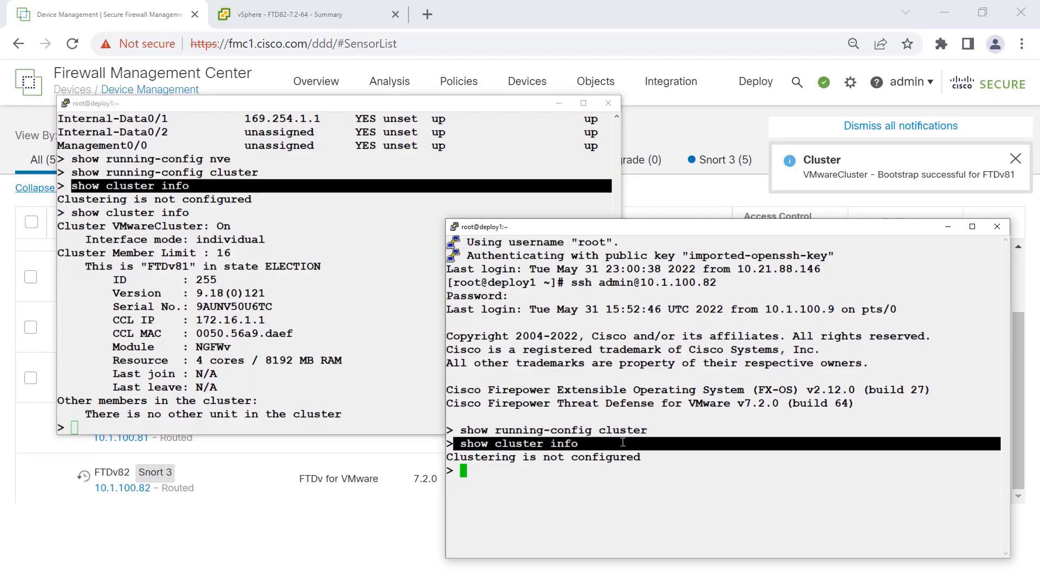
{"action": "right_click", "coordinate": [650, 345]}
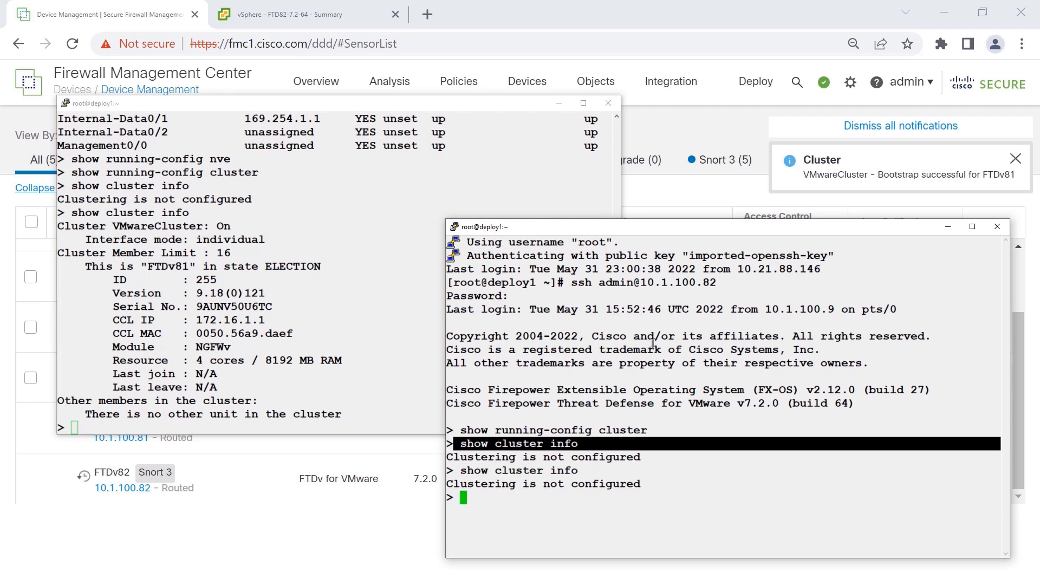
{"action": "key", "text": "alt+Tab"}
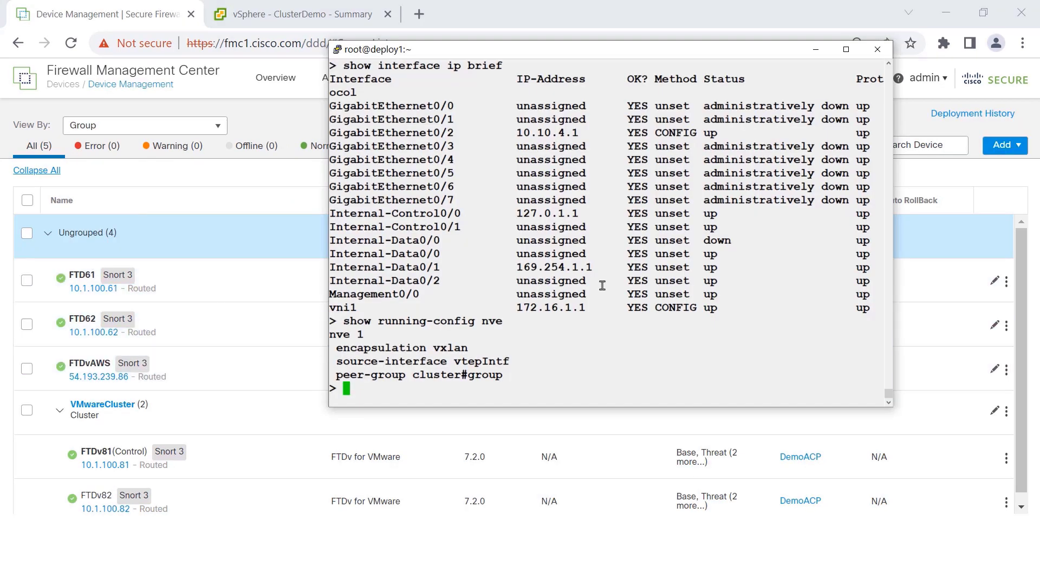
Step: Highlight the vni1 interface at 172.16.1.1 and the nve 1 lines in the output
{"action": "triple_click", "coordinate": [439, 63]}
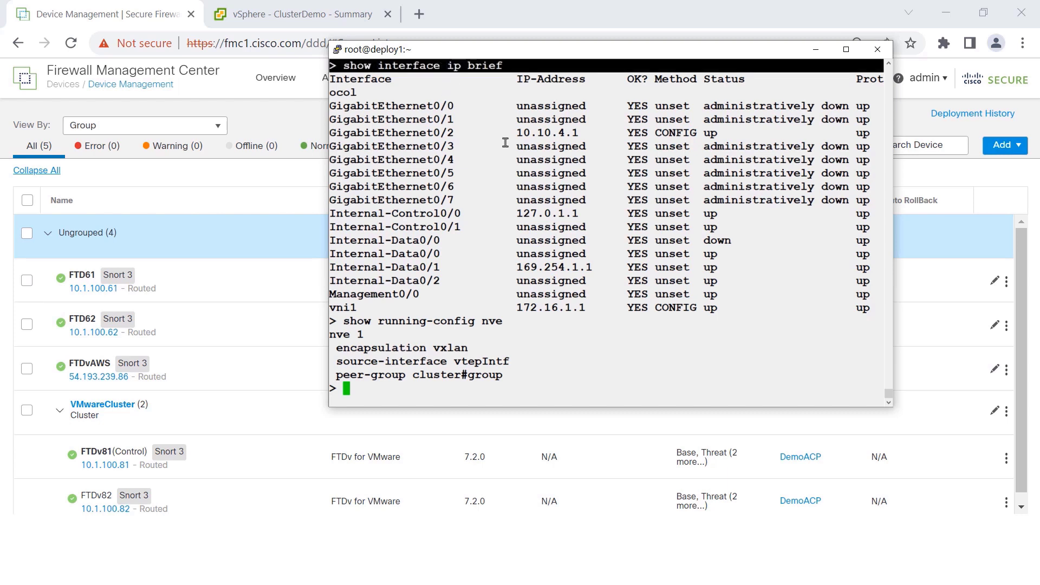
{"action": "triple_click", "coordinate": [547, 309]}
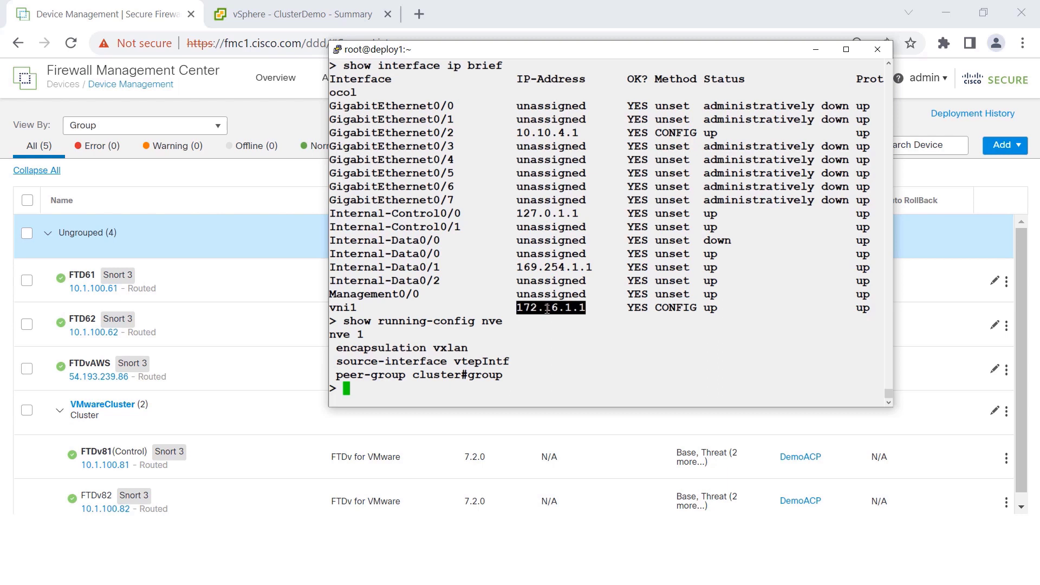
{"action": "triple_click", "coordinate": [406, 320]}
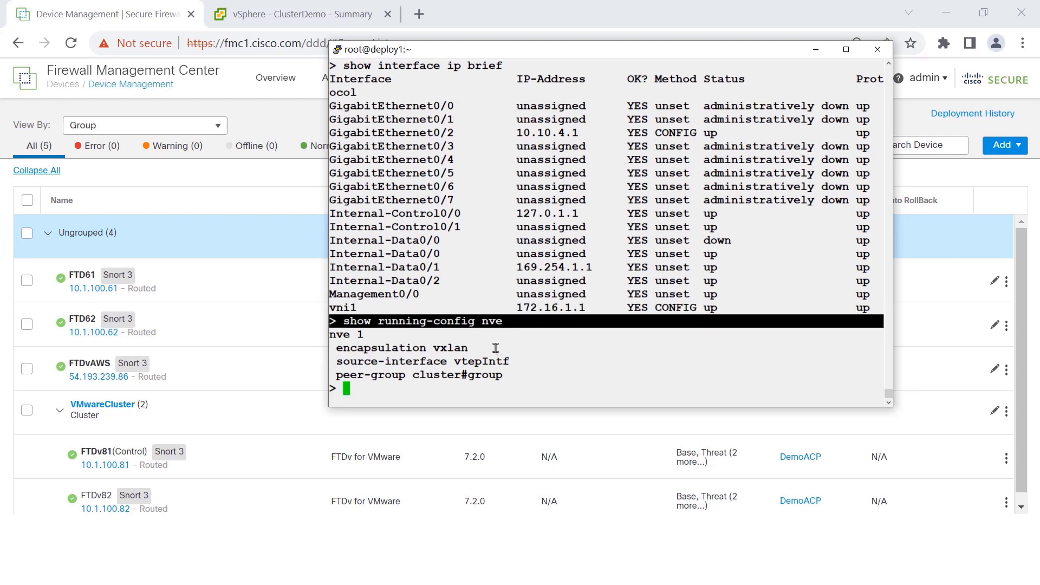
{"action": "triple_click", "coordinate": [416, 335]}
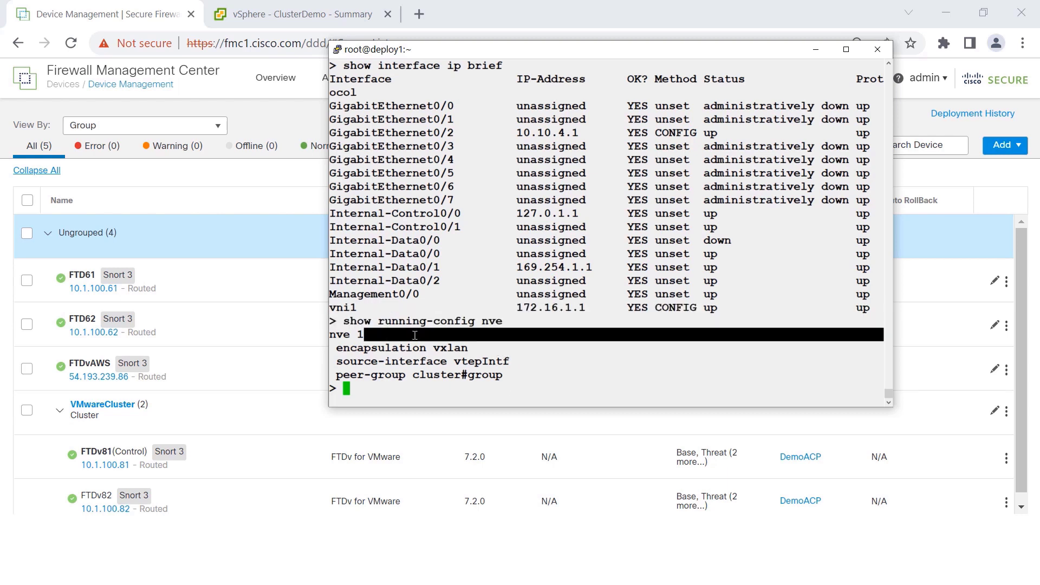
{"action": "left_click", "coordinate": [530, 358]}
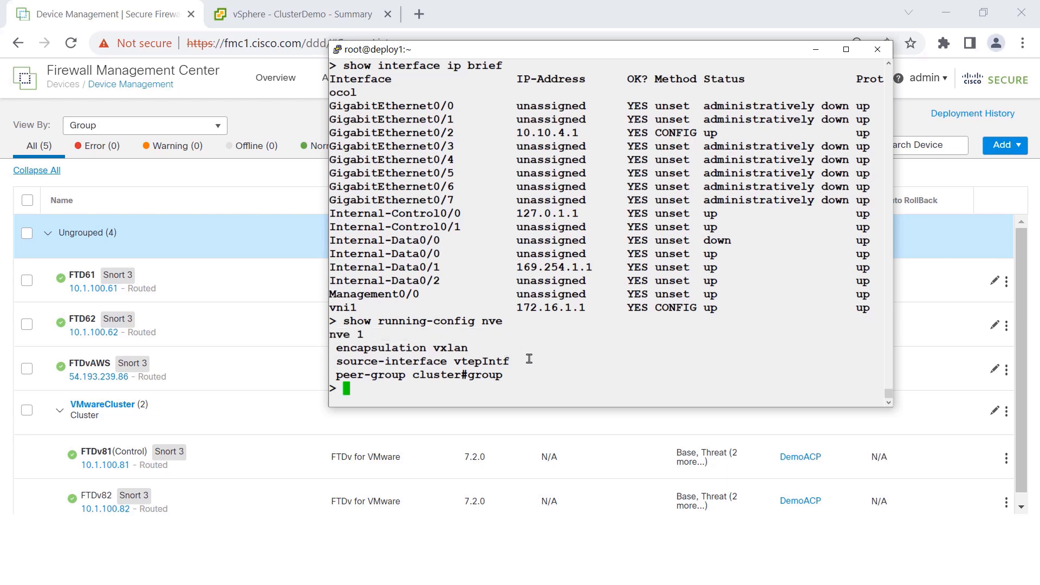
Step: Run show running-config for interface vni 1 and GigabitEthernet 0/2
{"action": "right_click", "coordinate": [626, 331]}
{"action": "key", "text": "Return"}
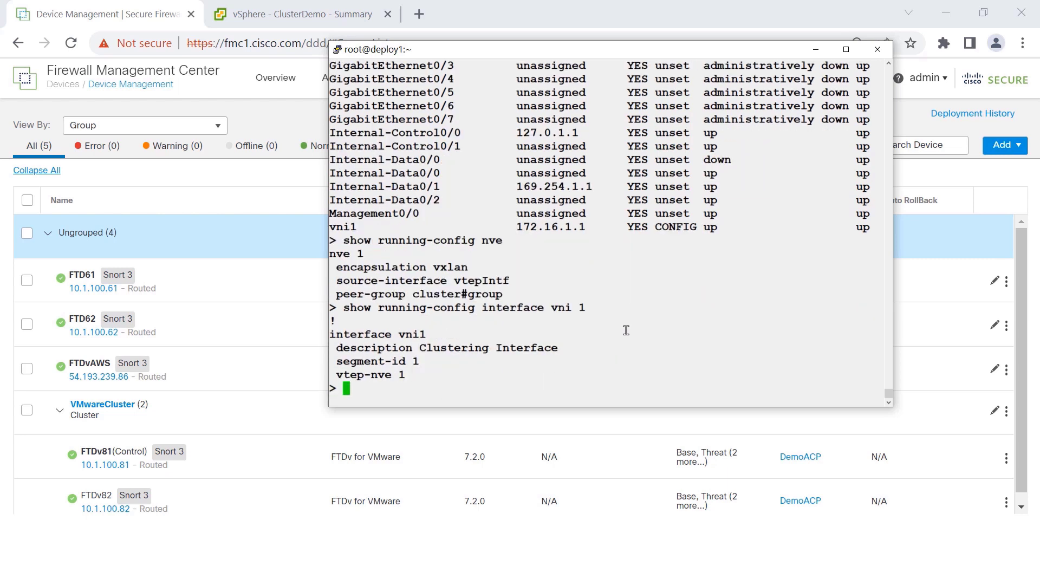
{"action": "right_click", "coordinate": [626, 330]}
{"action": "key", "text": "Return"}
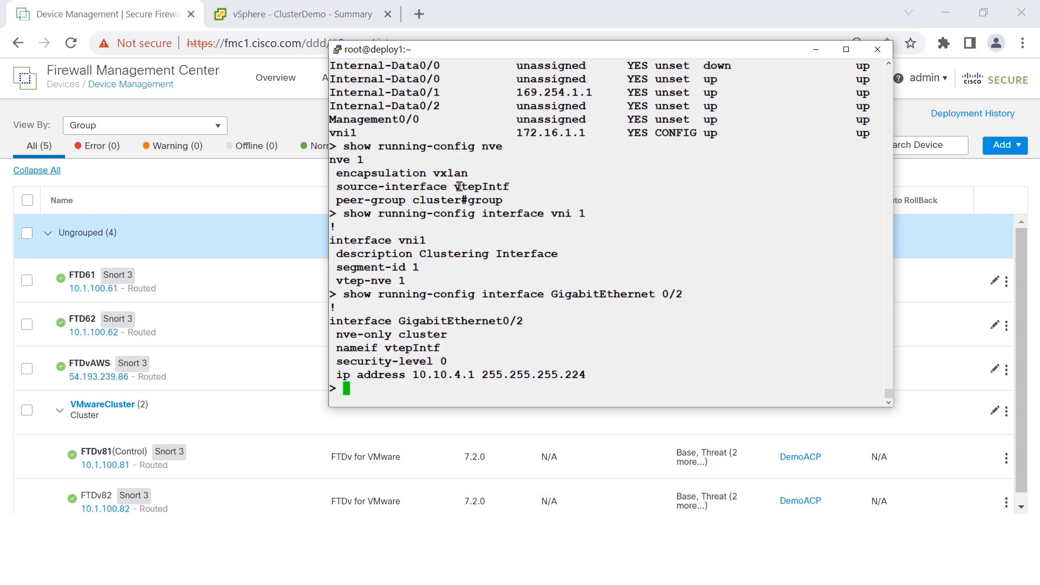
Step: Review the nve 1, vtepIntf, vni1 and vtep-nve lines, then run show cluster info
{"action": "double_click", "coordinate": [441, 161]}
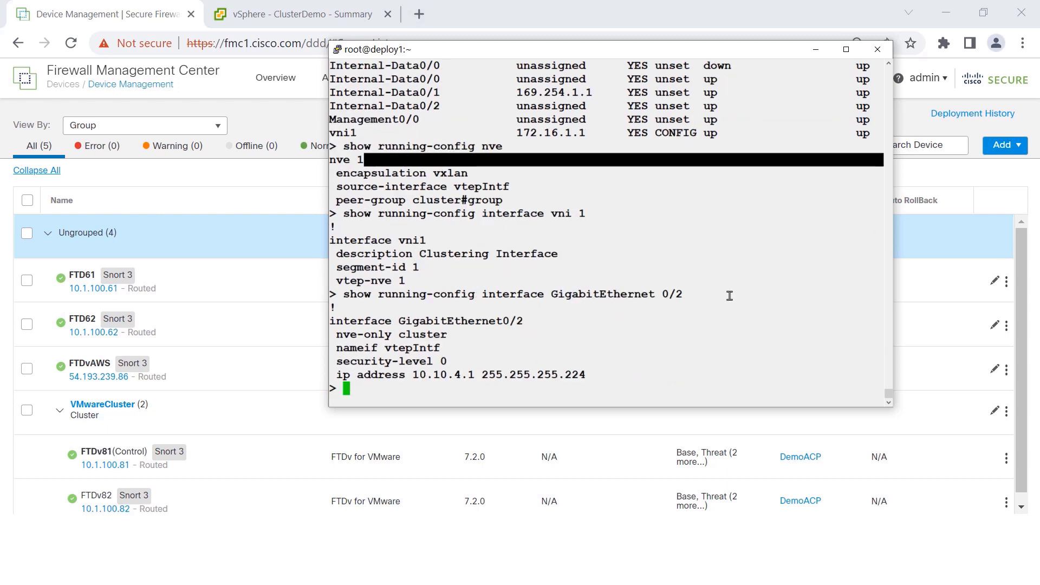
{"action": "double_click", "coordinate": [530, 188]}
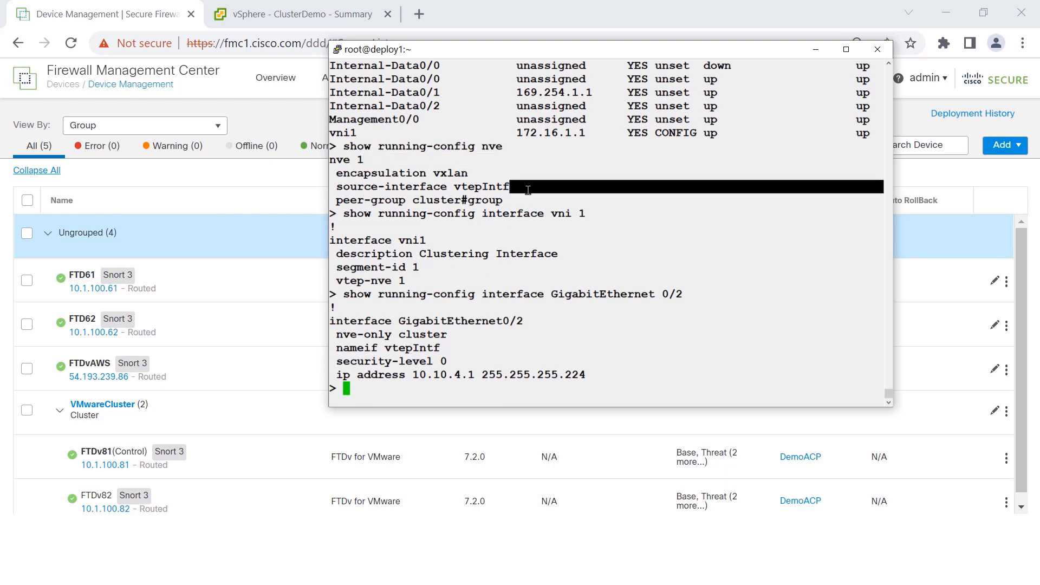
{"action": "double_click", "coordinate": [479, 347]}
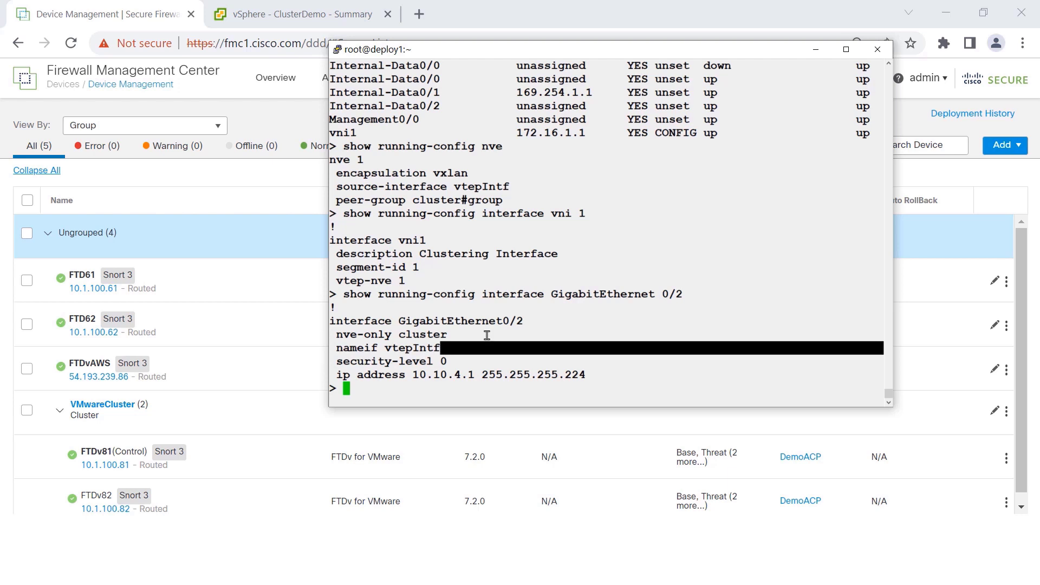
{"action": "double_click", "coordinate": [487, 336]}
{"action": "left_click", "coordinate": [679, 241]}
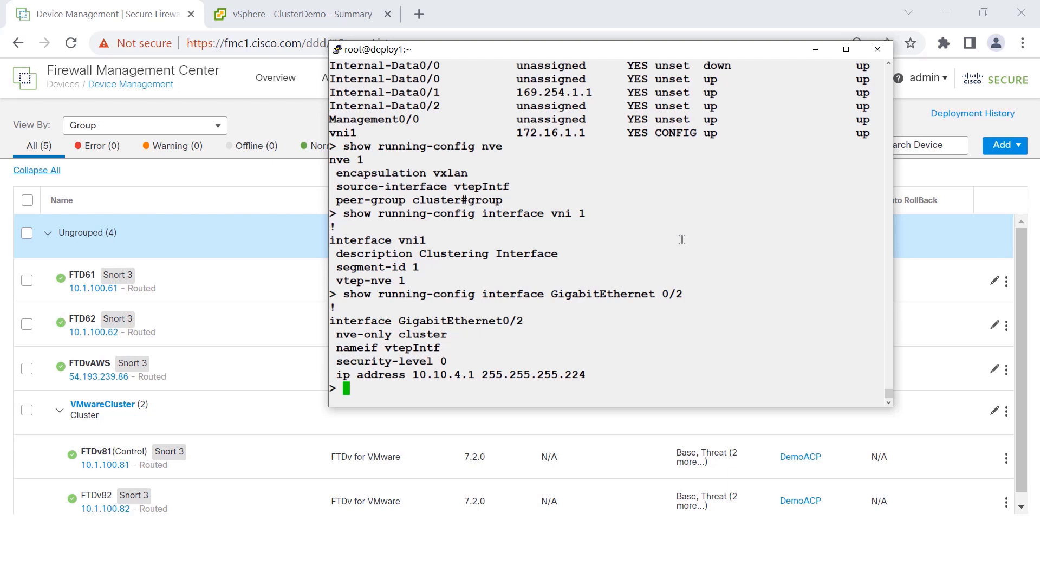
{"action": "double_click", "coordinate": [448, 239]}
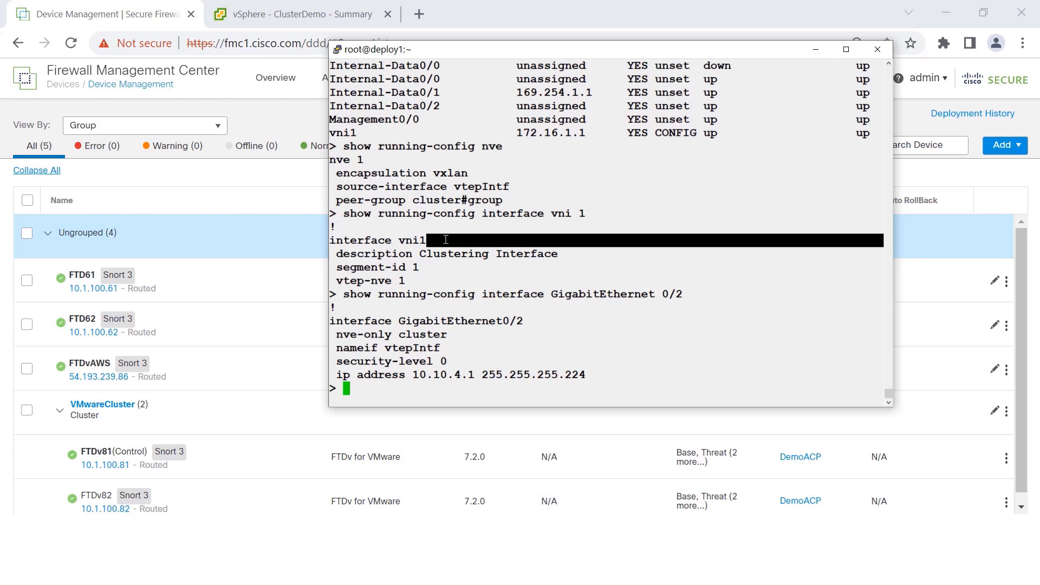
{"action": "double_click", "coordinate": [454, 281]}
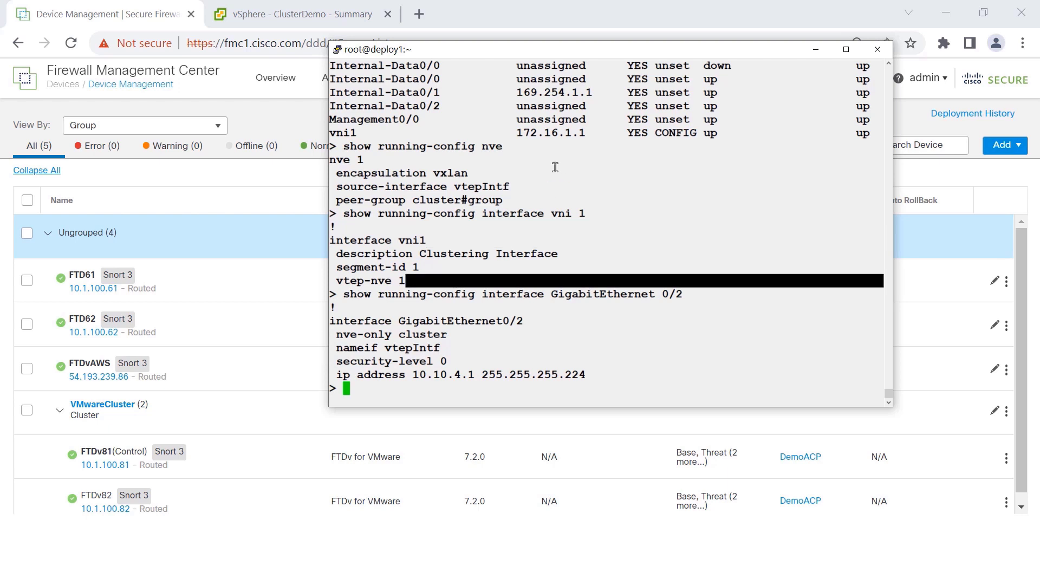
{"action": "double_click", "coordinate": [513, 161]}
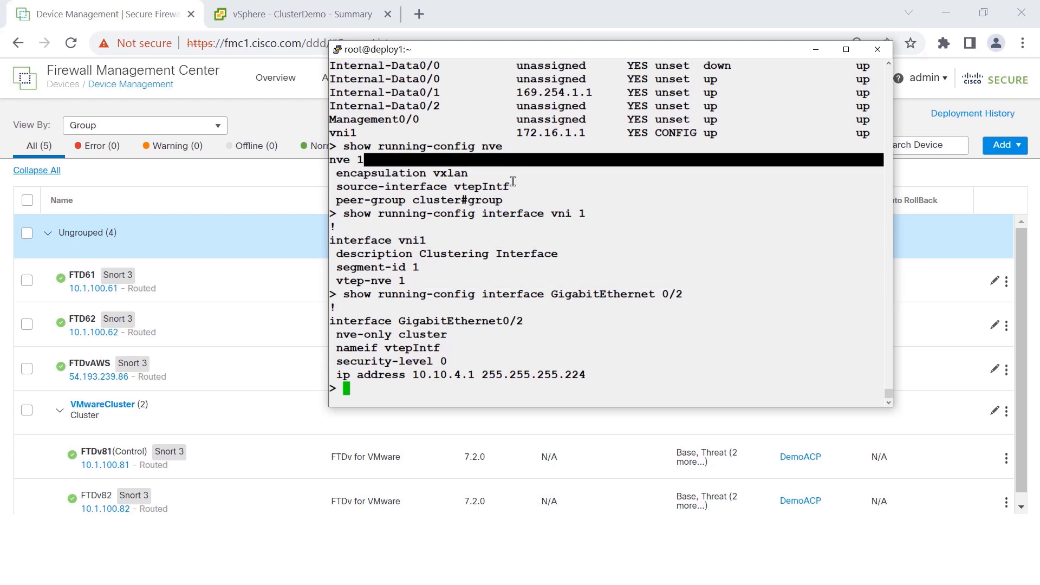
{"action": "type", "text": "show cluster info"}
{"action": "key", "text": "Return"}
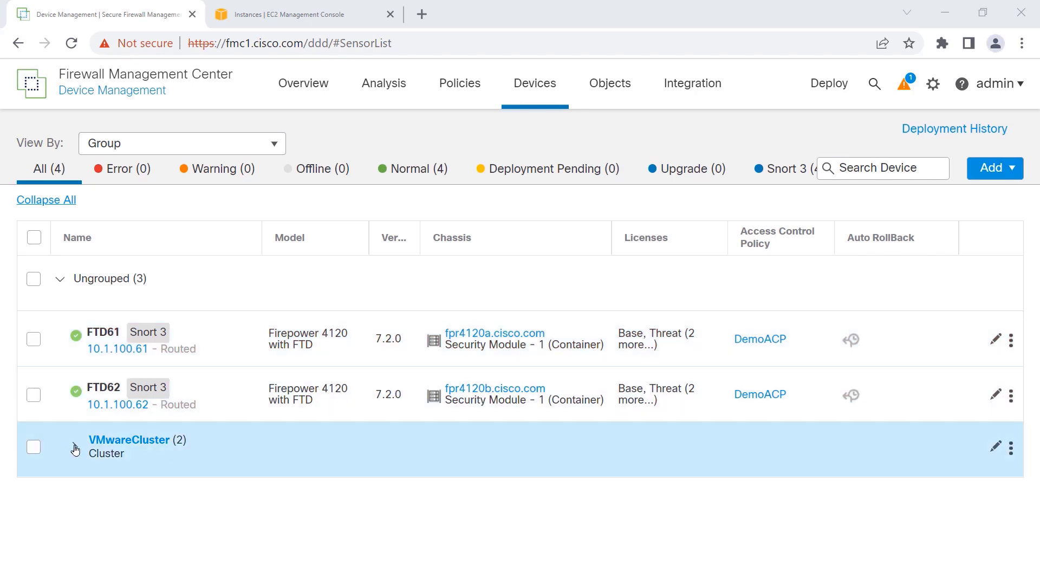
Step: Expand VMwareCluster to see its members, then list configure manager add's arguments in the CLI
{"action": "left_click", "coordinate": [75, 448]}
{"action": "scroll", "coordinate": [277, 469], "scroll_direction": "down", "scroll_amount": 2}
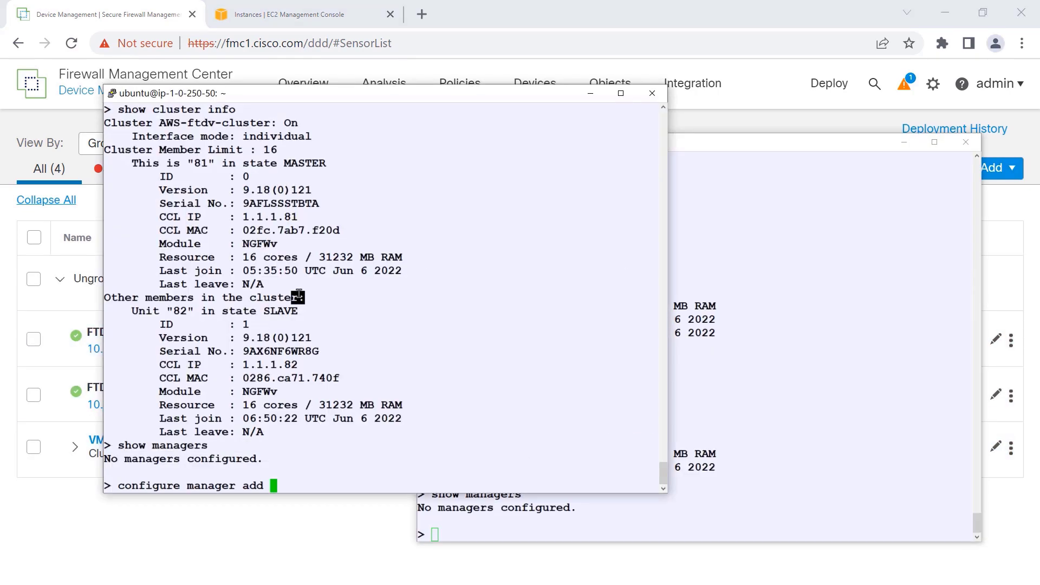
{"action": "key", "text": "question"}
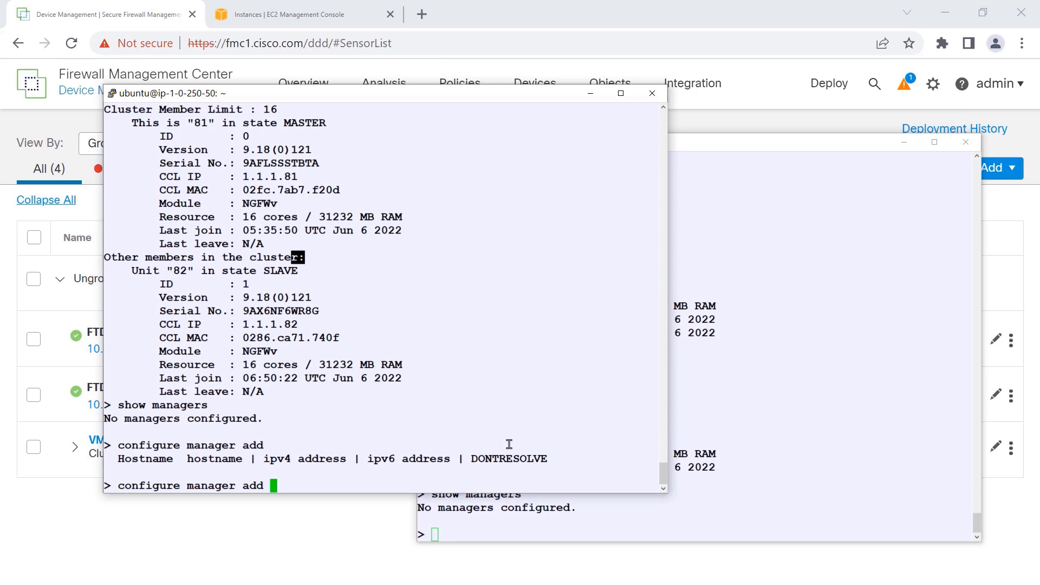
Step: Add a DONTRESOLVE manager with the registration key and NAT ID on the control unit
{"action": "left_click", "coordinate": [498, 455]}
{"action": "double_click", "coordinate": [499, 455]}
{"action": "right_click", "coordinate": [491, 339]}
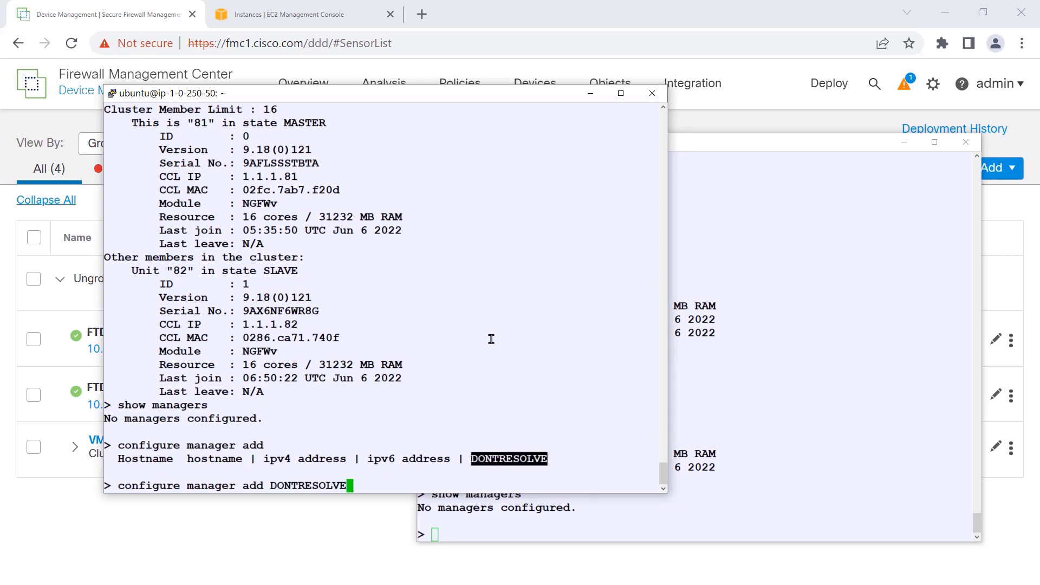
{"action": "key", "text": "Return"}
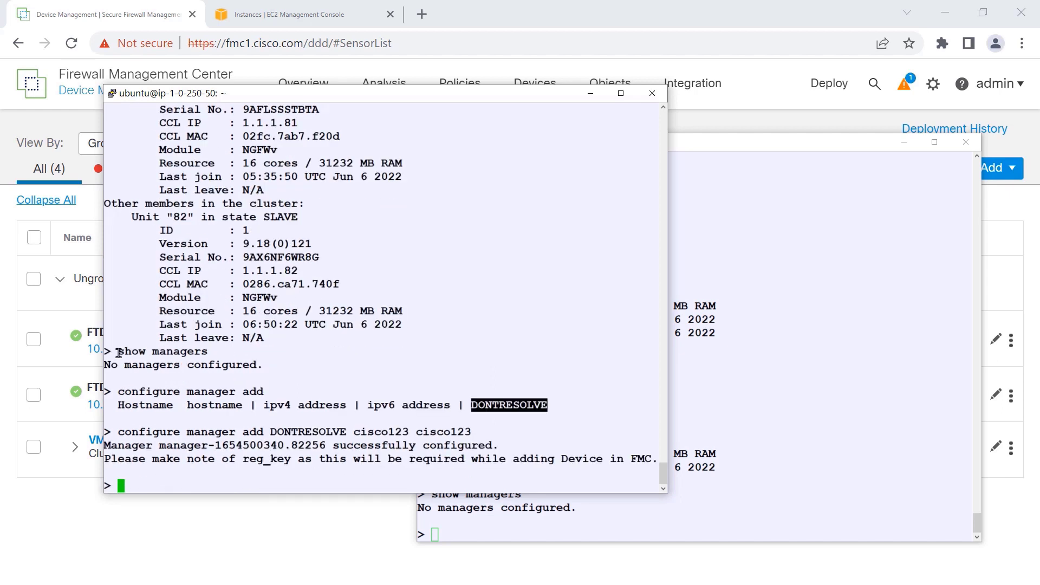
Step: Run show managers on both units to confirm the pending registration
{"action": "left_click_drag", "start_coordinate": [118, 351], "coordinate": [262, 351]}
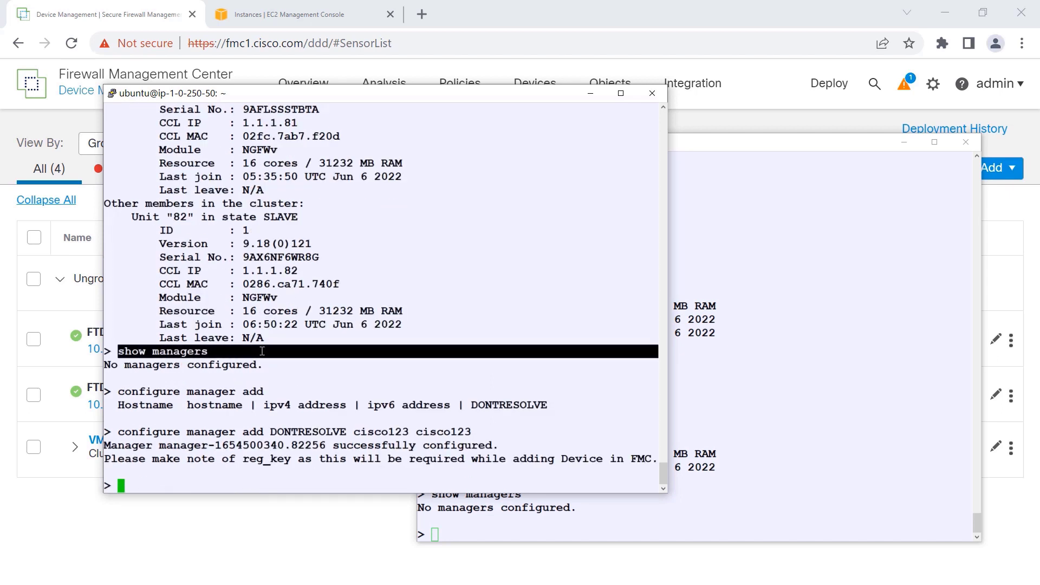
{"action": "right_click", "coordinate": [646, 399]}
{"action": "left_click", "coordinate": [806, 383]}
{"action": "right_click", "coordinate": [806, 383]}
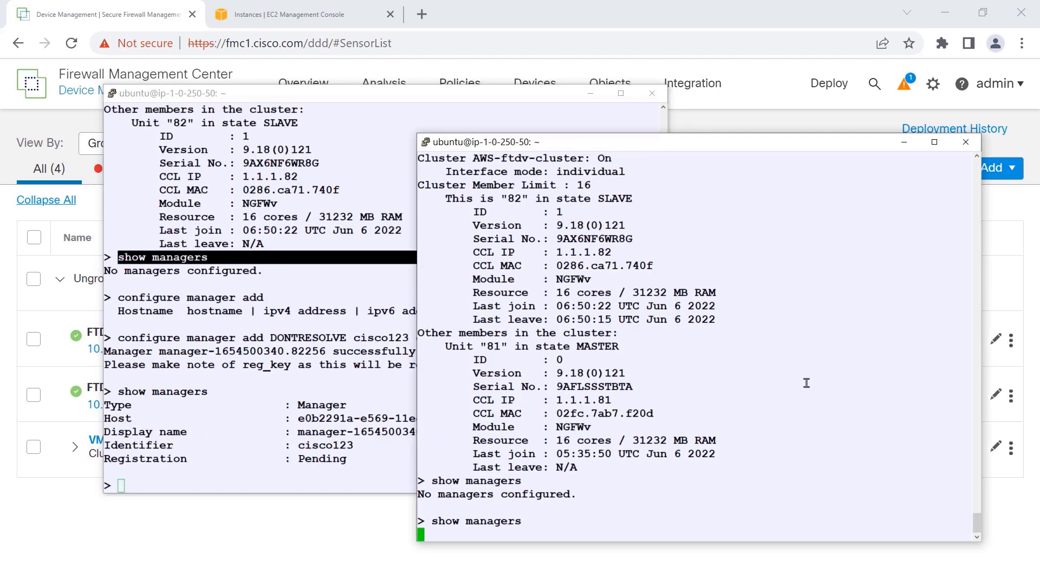
{"action": "left_click", "coordinate": [277, 535]}
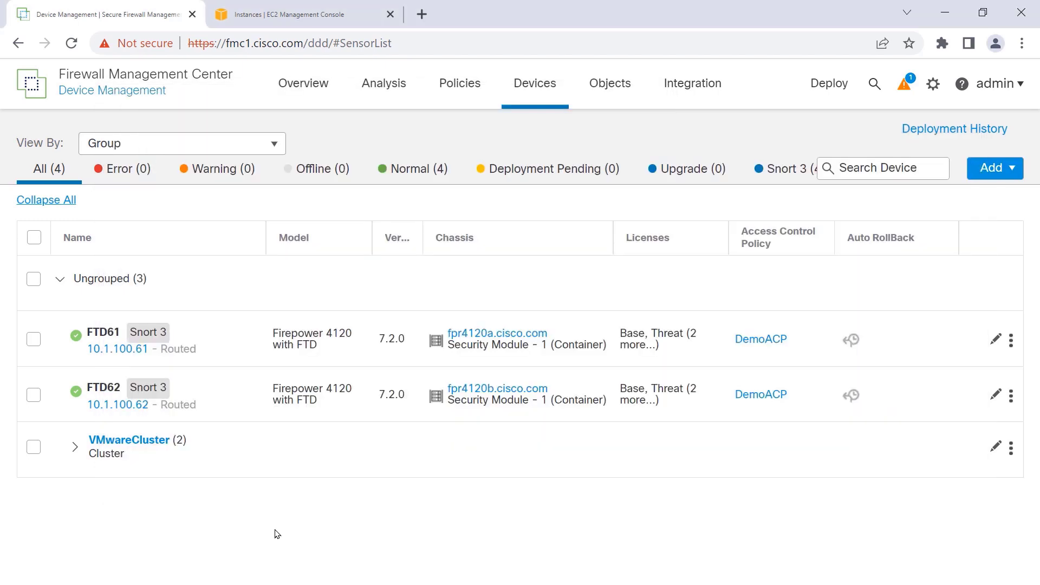
Step: Add a device with host 52.9.34.205, display name AWSFTDA and the registration key
{"action": "left_click", "coordinate": [997, 168]}
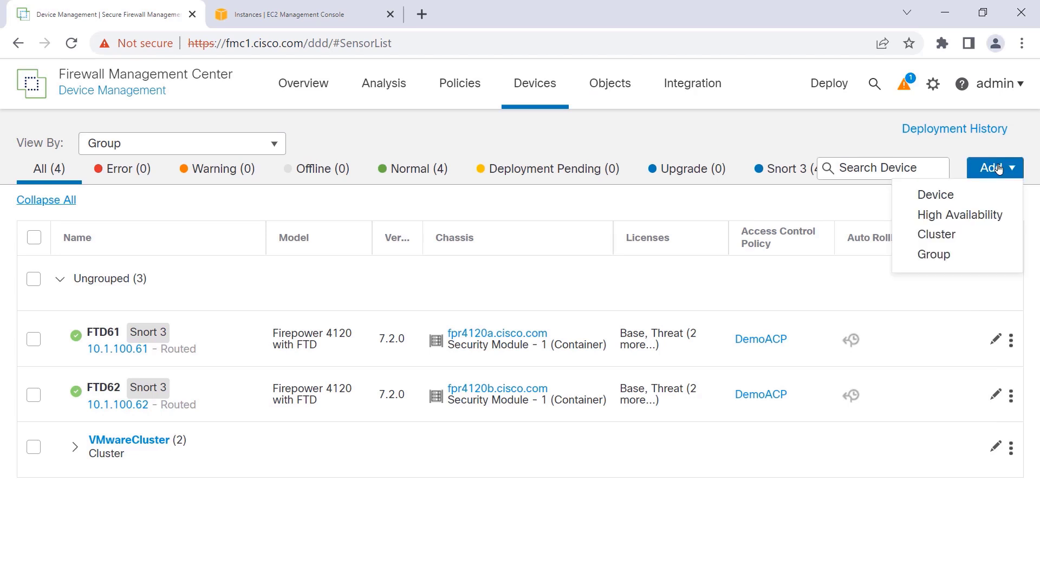
{"action": "left_click", "coordinate": [946, 195]}
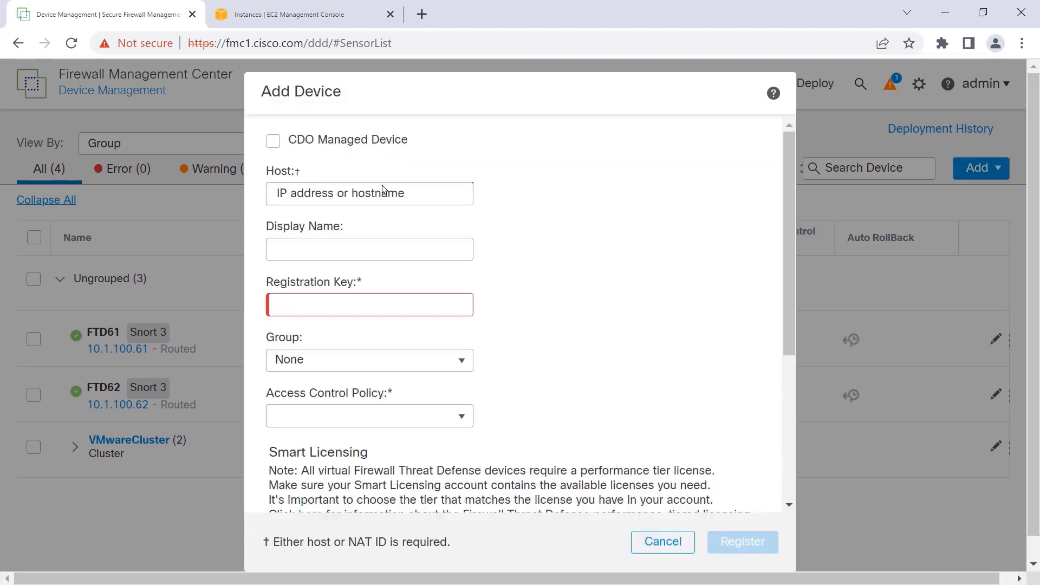
{"action": "type", "text": "52.9.34.205"}
{"action": "left_click", "coordinate": [349, 242]}
{"action": "type", "text": "52.9.34.205"}
{"action": "key", "text": "ctrl+a"}
{"action": "type", "text": "AWSFTDA"}
{"action": "left_click", "coordinate": [390, 310]}
{"action": "key", "text": "ctrl+v"}
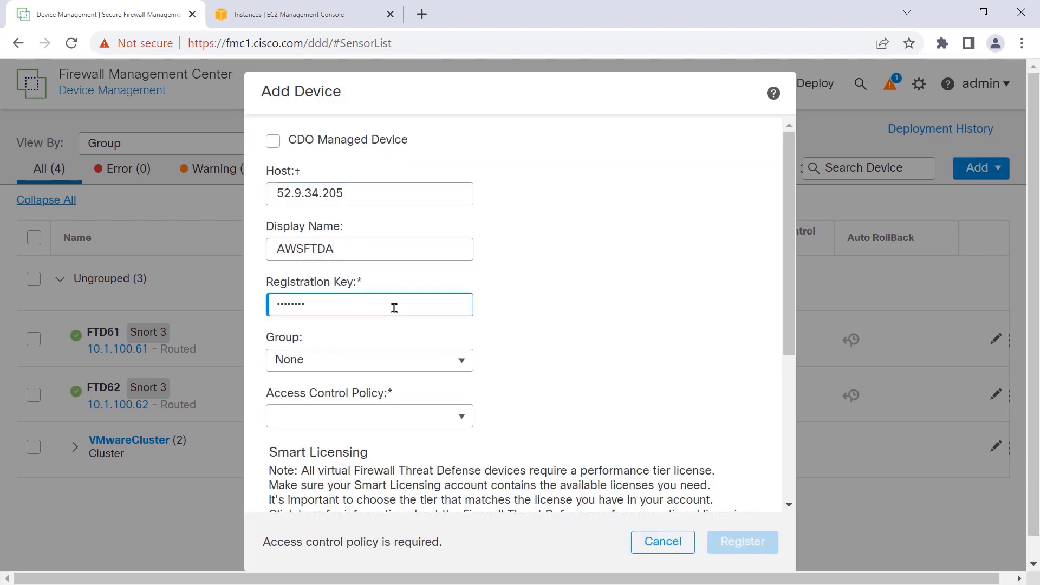
Step: Choose DemoACP, FTDv50 tier, Malware, Threat and URL Filtering licenses, enter the NAT ID, and register
{"action": "scroll", "coordinate": [426, 331], "scroll_direction": "down", "scroll_amount": 1}
{"action": "left_click", "coordinate": [382, 334]}
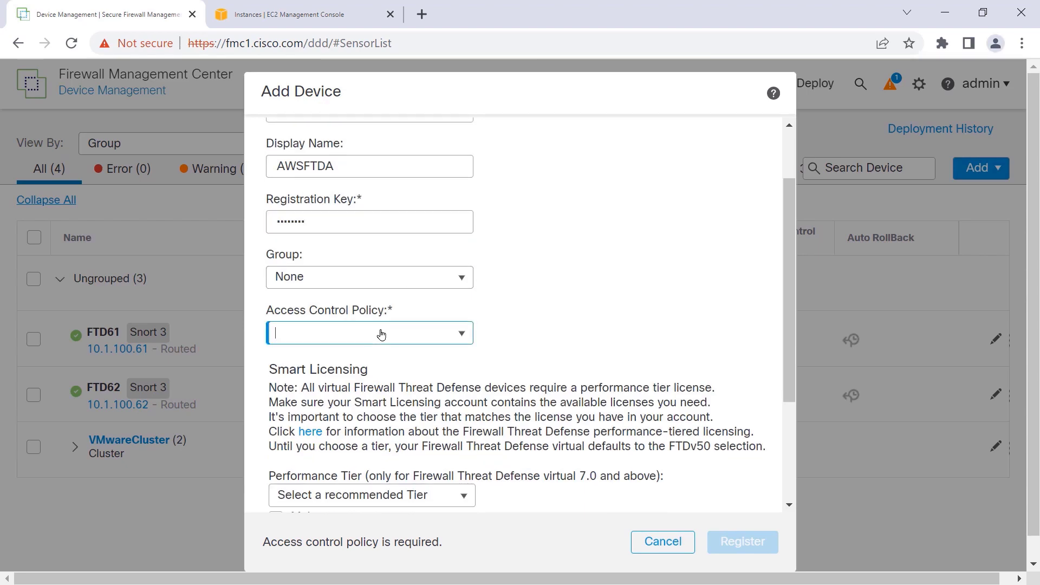
{"action": "left_click", "coordinate": [377, 359]}
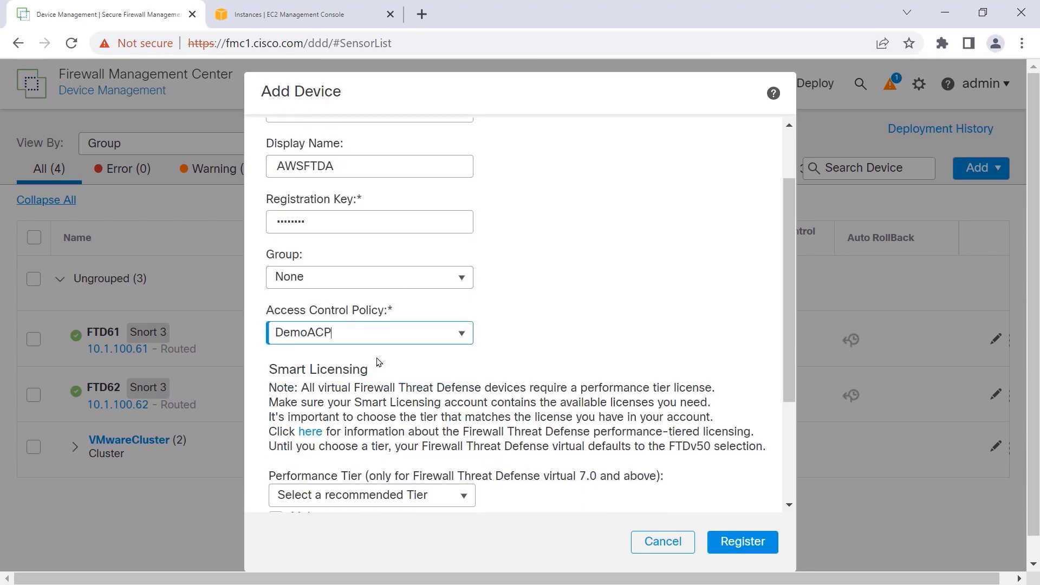
{"action": "scroll", "coordinate": [378, 362], "scroll_direction": "down", "scroll_amount": 2}
{"action": "left_click", "coordinate": [389, 330]}
{"action": "left_click", "coordinate": [381, 428]}
{"action": "left_click", "coordinate": [275, 348]}
{"action": "left_click", "coordinate": [276, 368]}
{"action": "left_click", "coordinate": [277, 386]}
{"action": "left_click", "coordinate": [350, 453]}
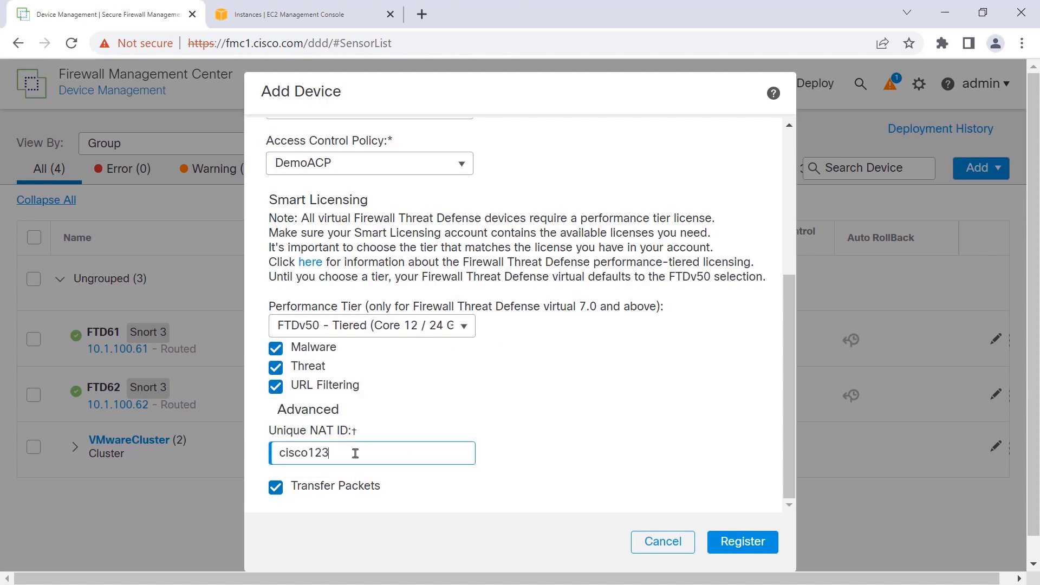
{"action": "left_click", "coordinate": [737, 544]}
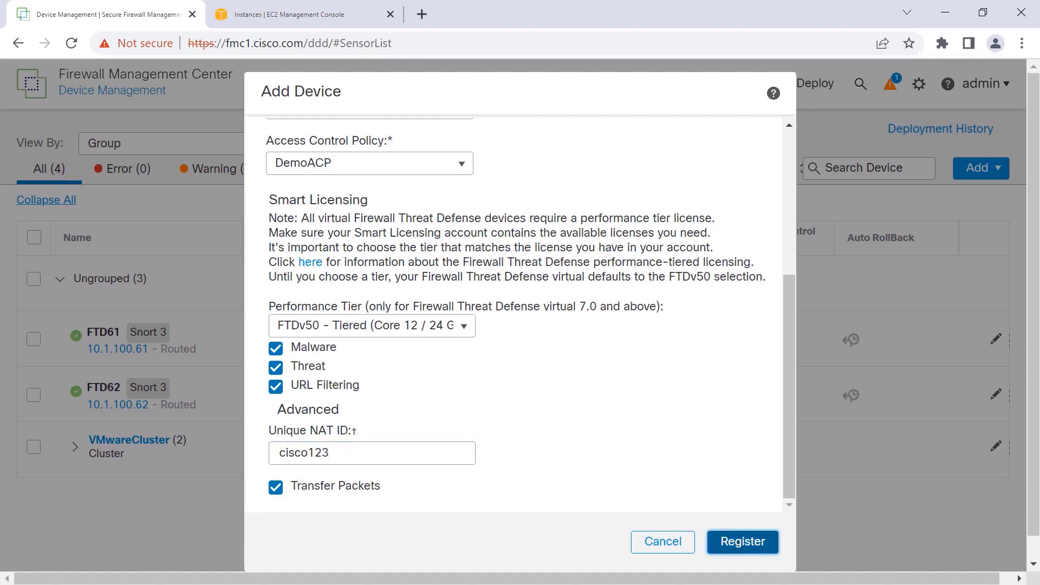
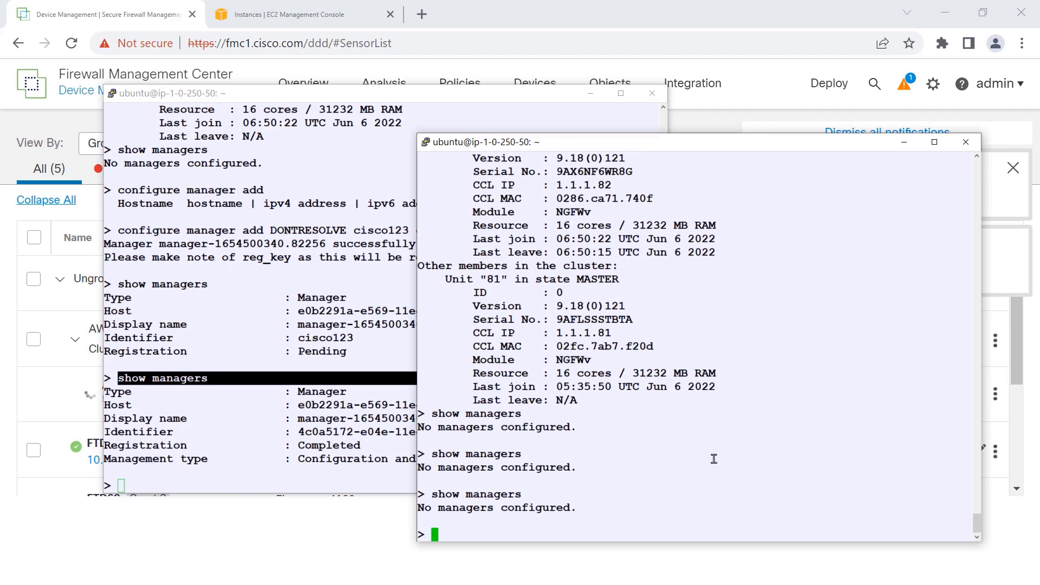
Step: Rerun 'show managers' on the second unit until 128.107.84.80 registration is Completed and AWS-ftdv-cluster is listed
{"action": "left_click", "coordinate": [905, 145]}
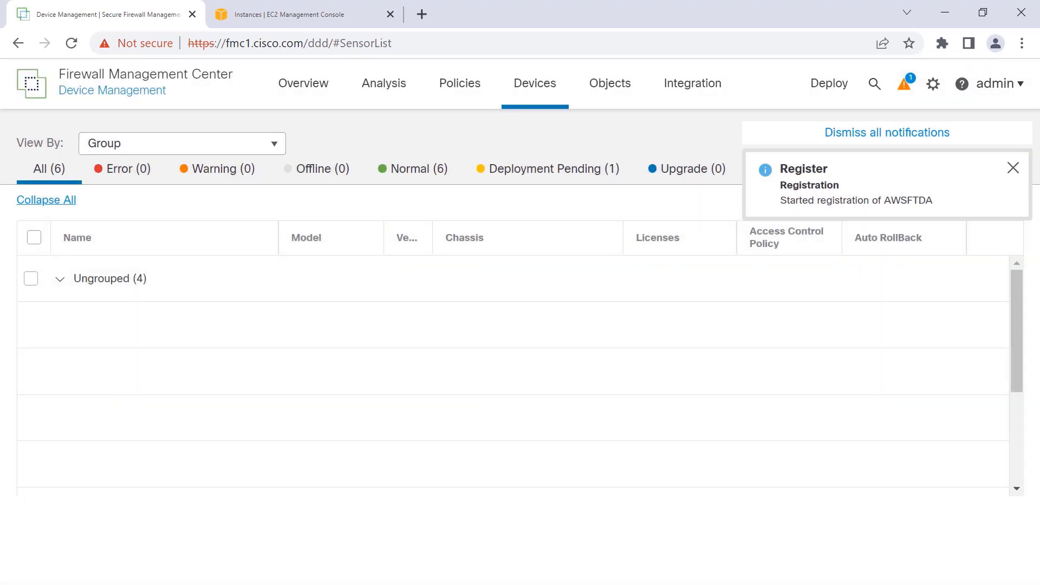
{"action": "key", "text": "alt+Tab"}
{"action": "key", "text": "alt+Tab"}
{"action": "key", "text": "Up"}
{"action": "key", "text": "Return"}
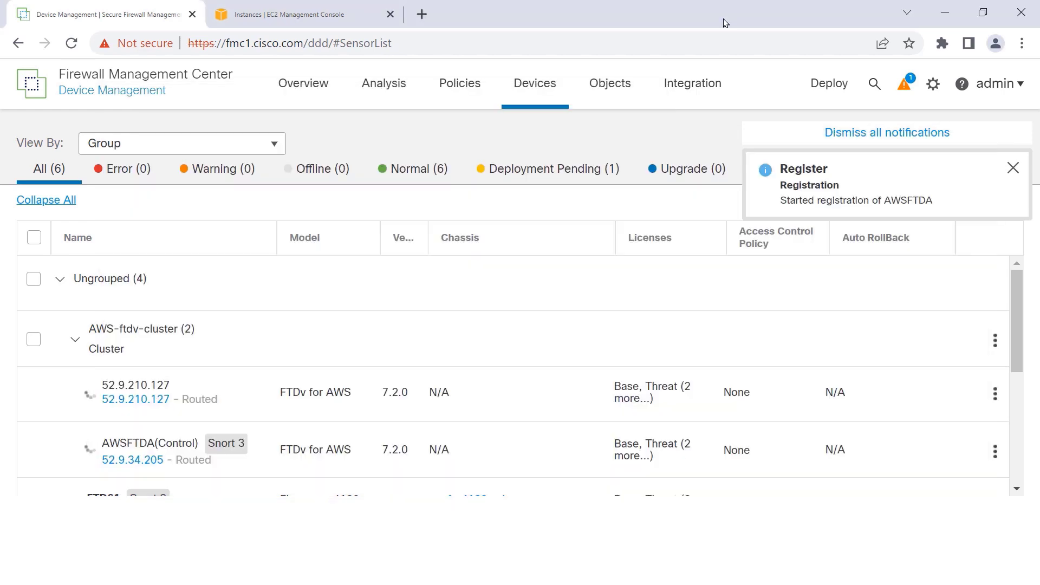
{"action": "left_click", "coordinate": [725, 23]}
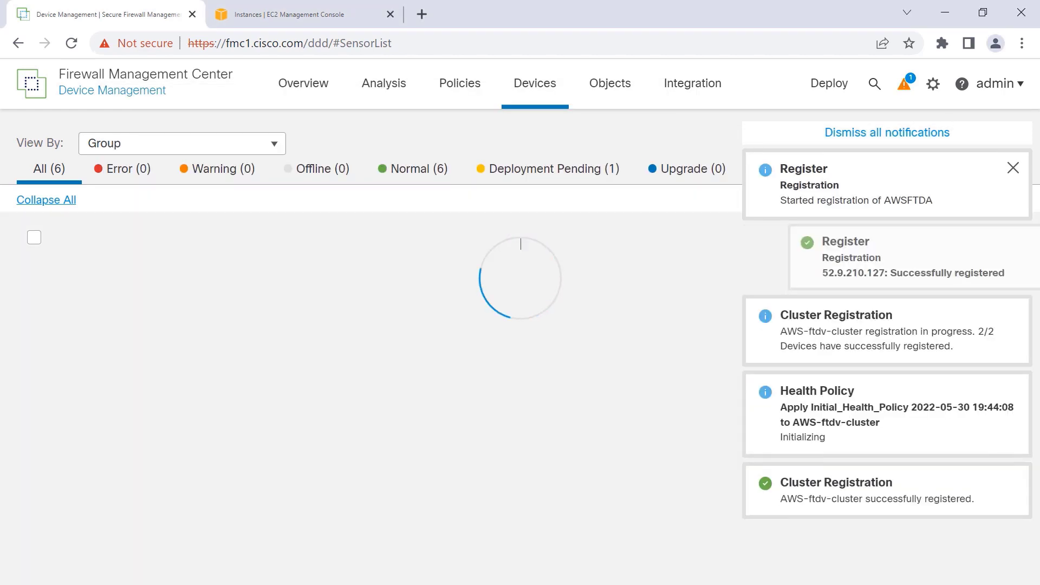
{"action": "key", "text": "alt+Tab"}
{"action": "left_click_drag", "start_coordinate": [432, 383], "coordinate": [566, 383]}
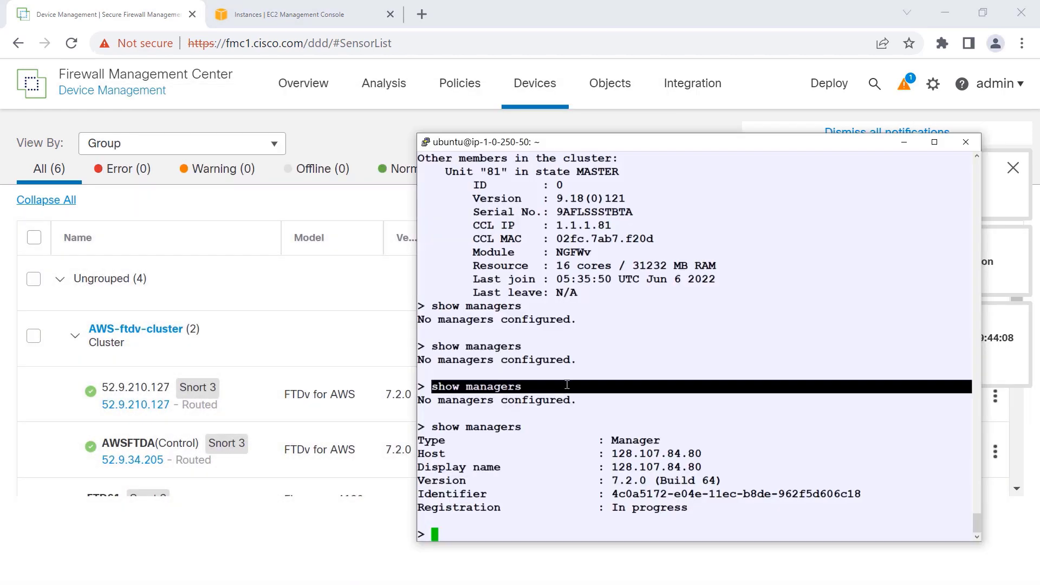
{"action": "right_click", "coordinate": [569, 383]}
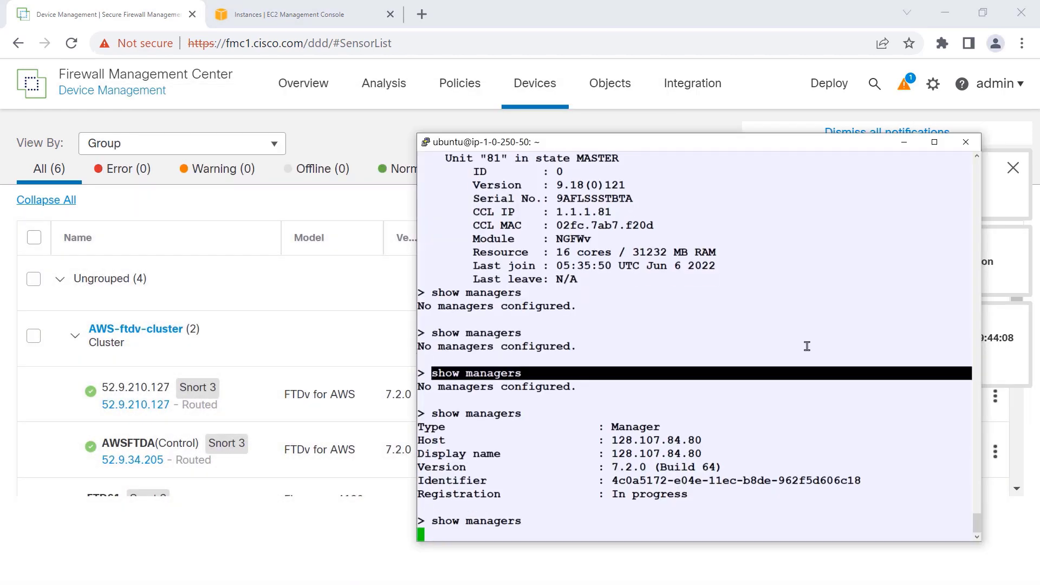
{"action": "left_click", "coordinate": [713, 13]}
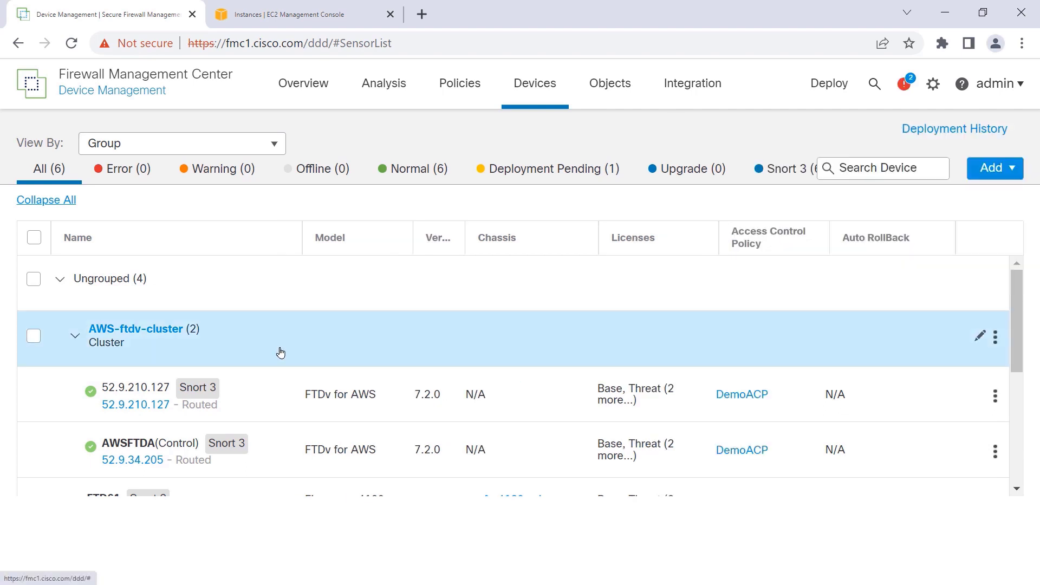
Step: Open AWS-ftdv-cluster's interfaces and review the vni1 interface settings
{"action": "left_click", "coordinate": [980, 339]}
{"action": "left_click", "coordinate": [248, 199]}
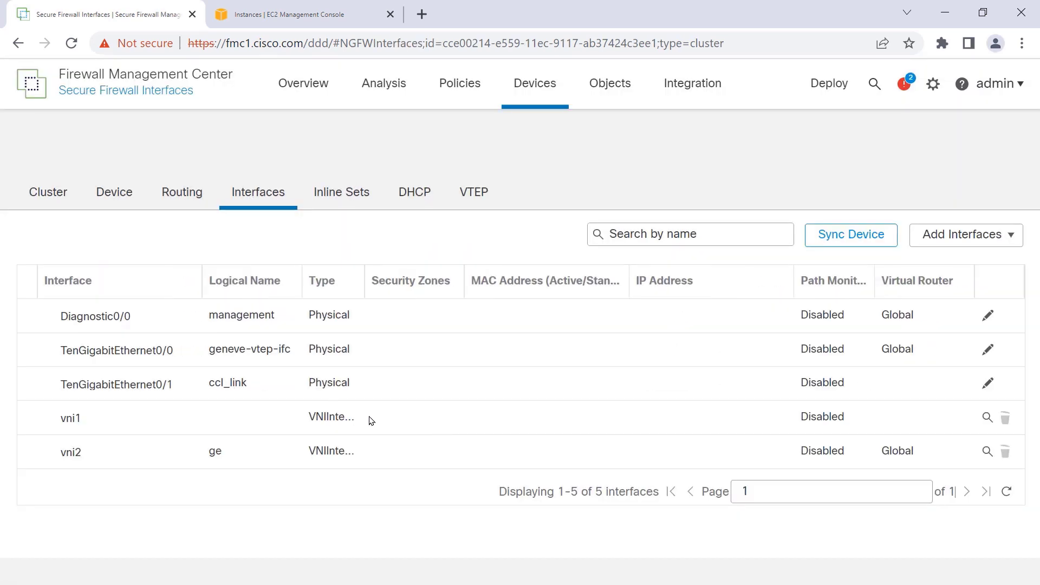
{"action": "left_click", "coordinate": [987, 418]}
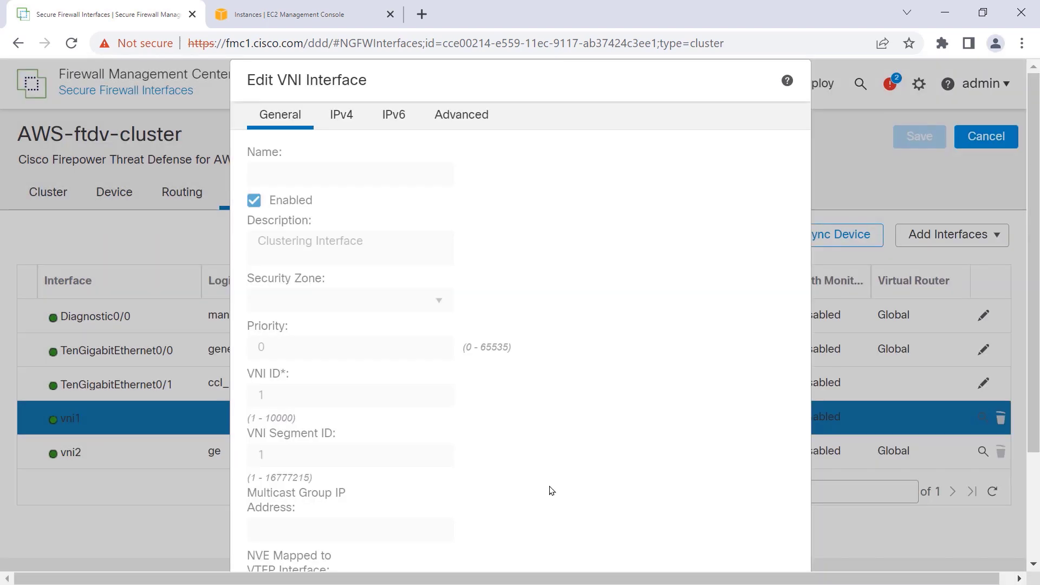
{"action": "key", "text": "Escape"}
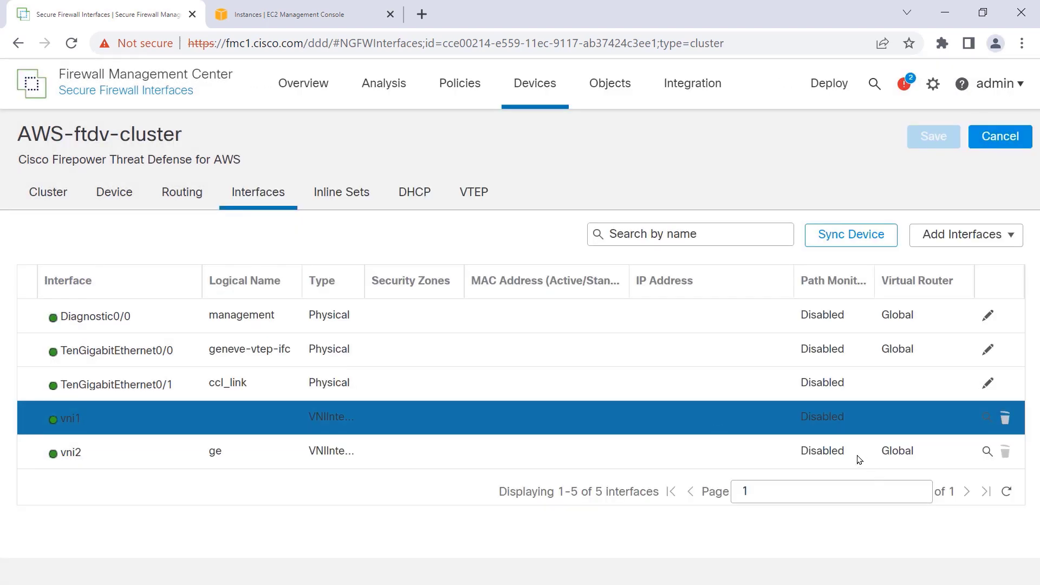
Step: Review the vni2 interface settings, then view VTEP settings showing GENEVE 6081 and VxLAN 4789
{"action": "left_click", "coordinate": [857, 457]}
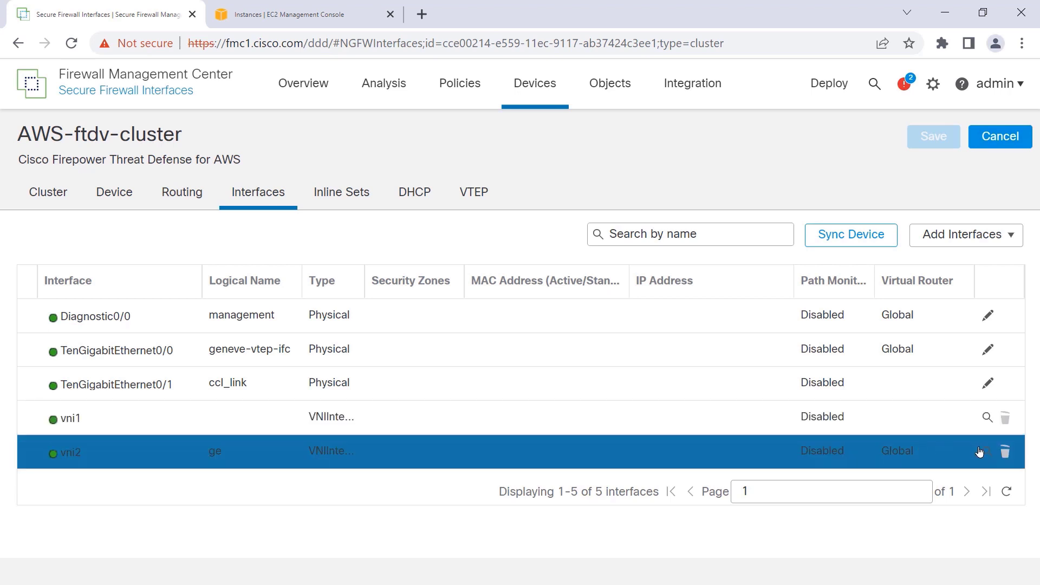
{"action": "left_click", "coordinate": [987, 452]}
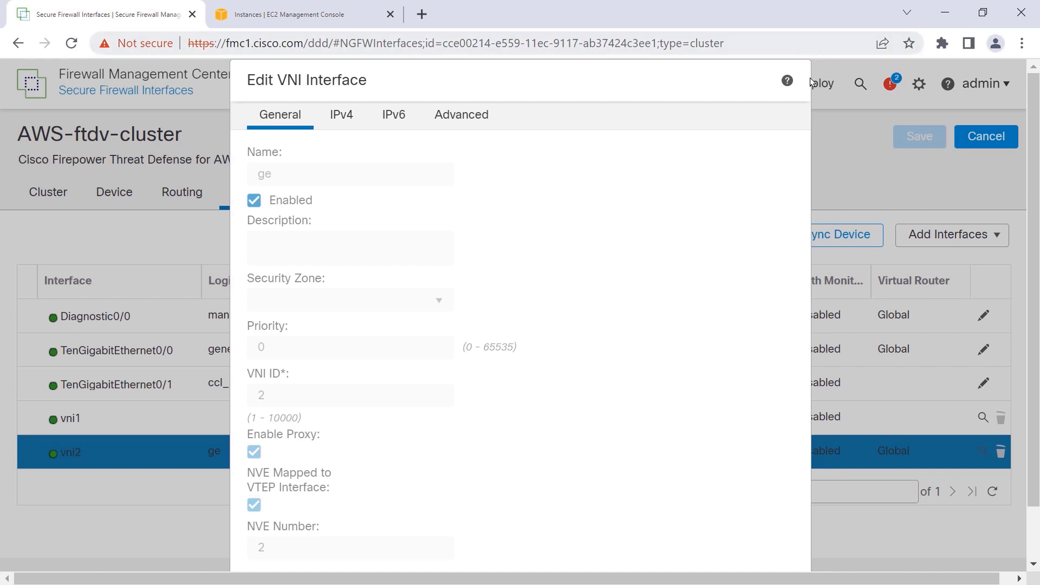
{"action": "scroll", "coordinate": [765, 477], "scroll_direction": "down", "scroll_amount": 2}
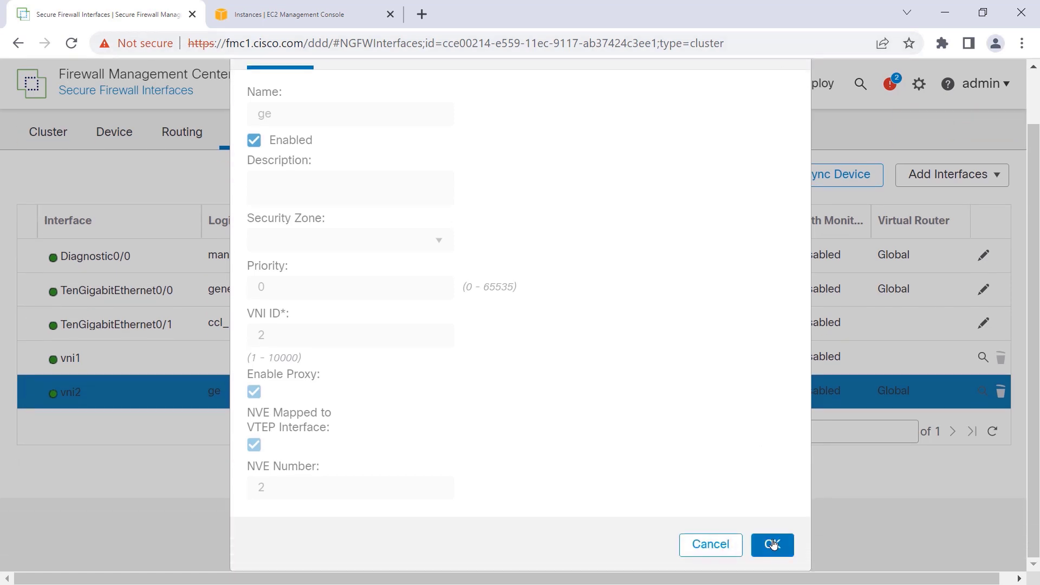
{"action": "left_click", "coordinate": [777, 543]}
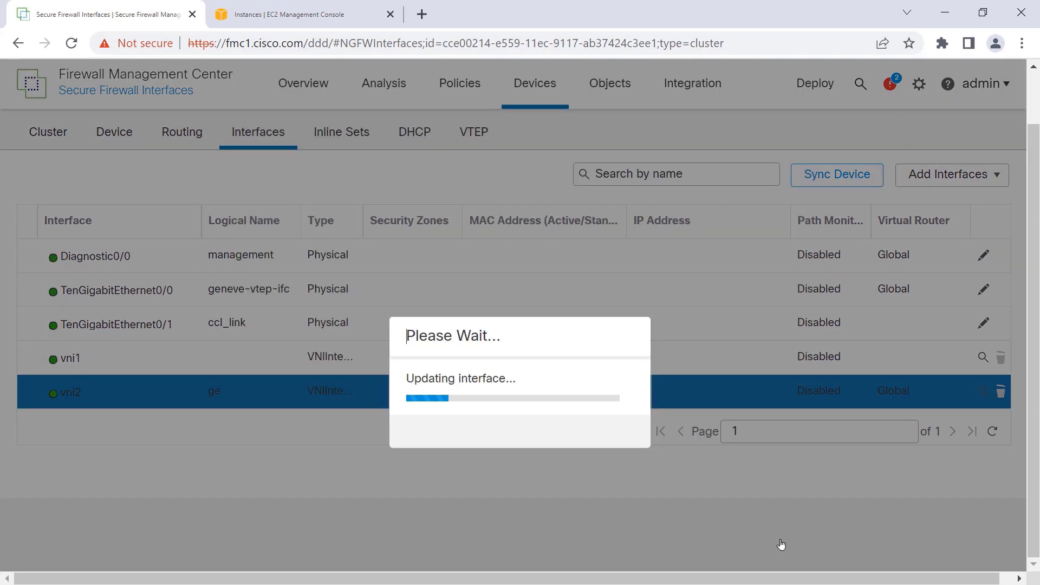
{"action": "left_click", "coordinate": [474, 194]}
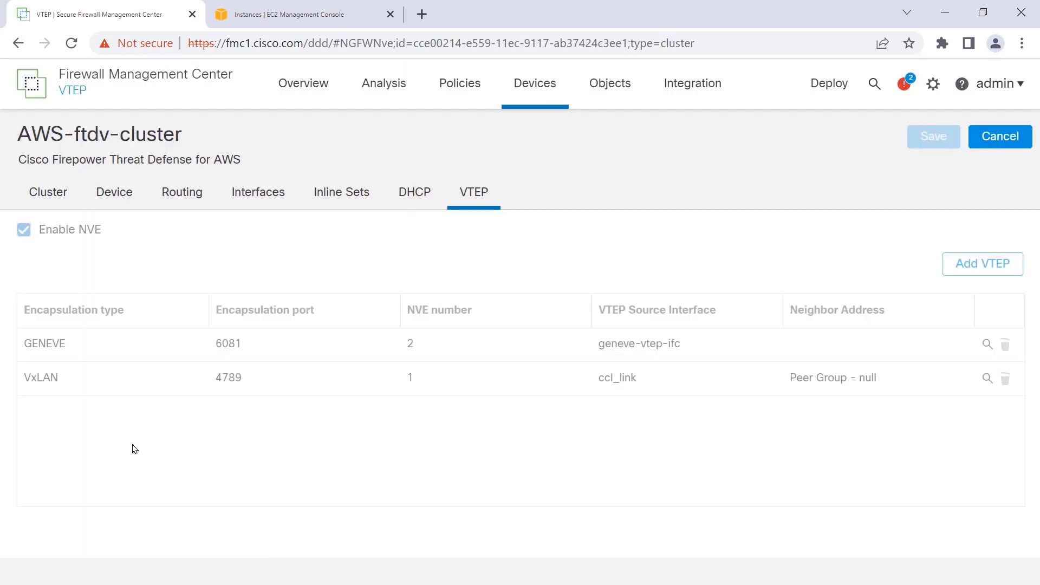
{"action": "left_click", "coordinate": [987, 344]}
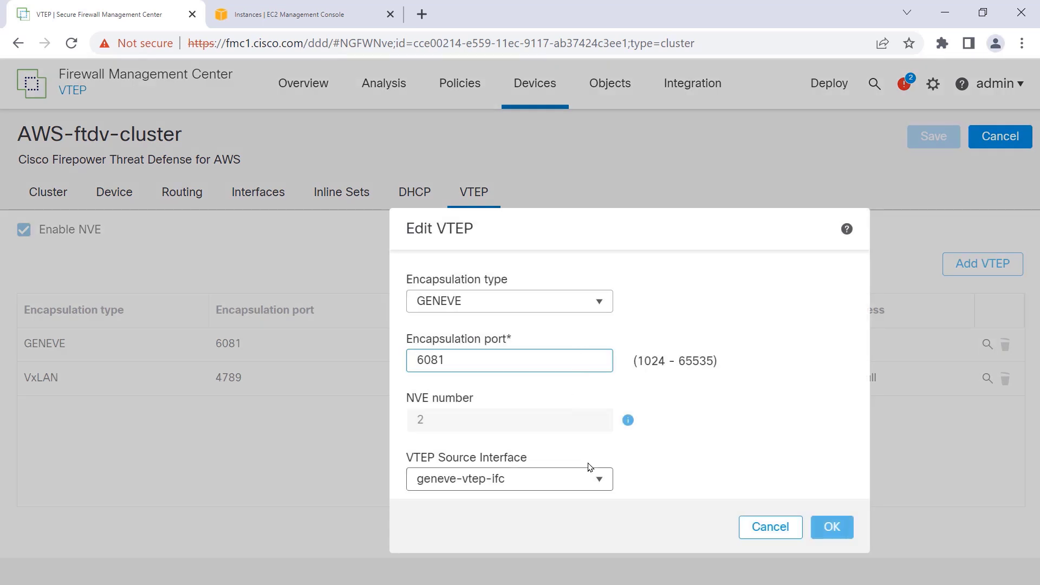
{"action": "left_click", "coordinate": [762, 531]}
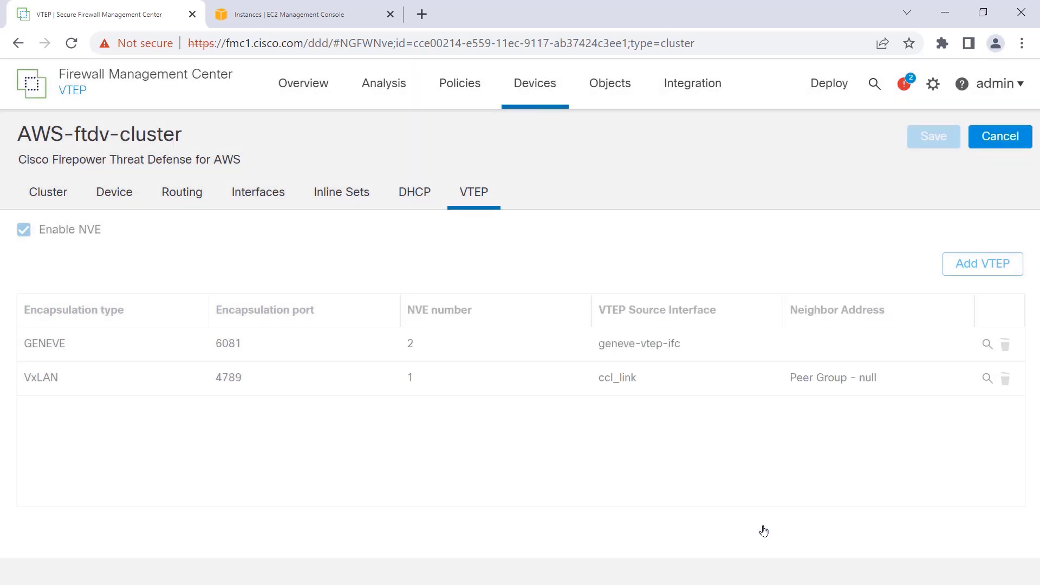
{"action": "left_click", "coordinate": [986, 378]}
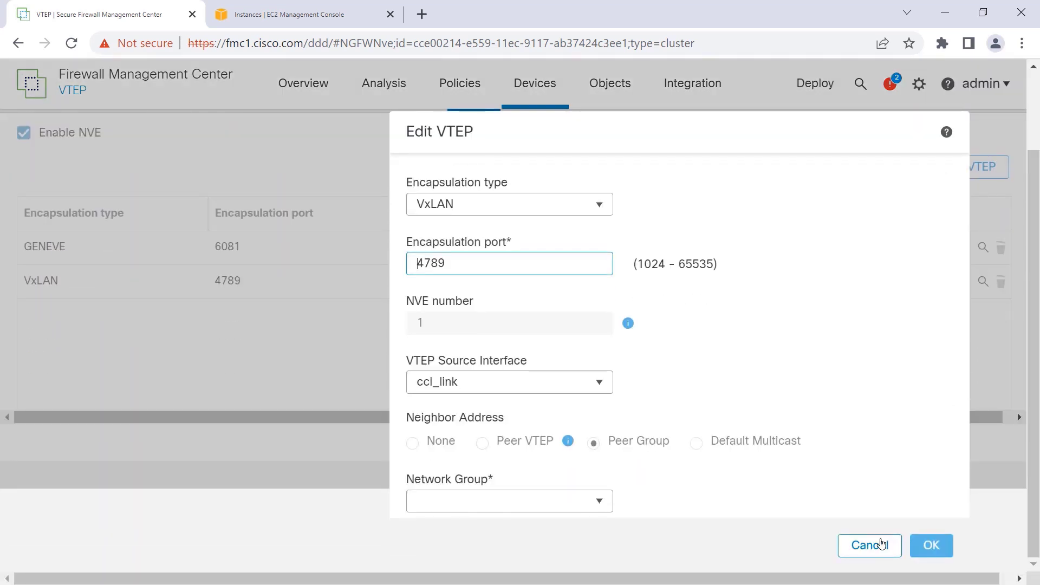
{"action": "left_click", "coordinate": [881, 540]}
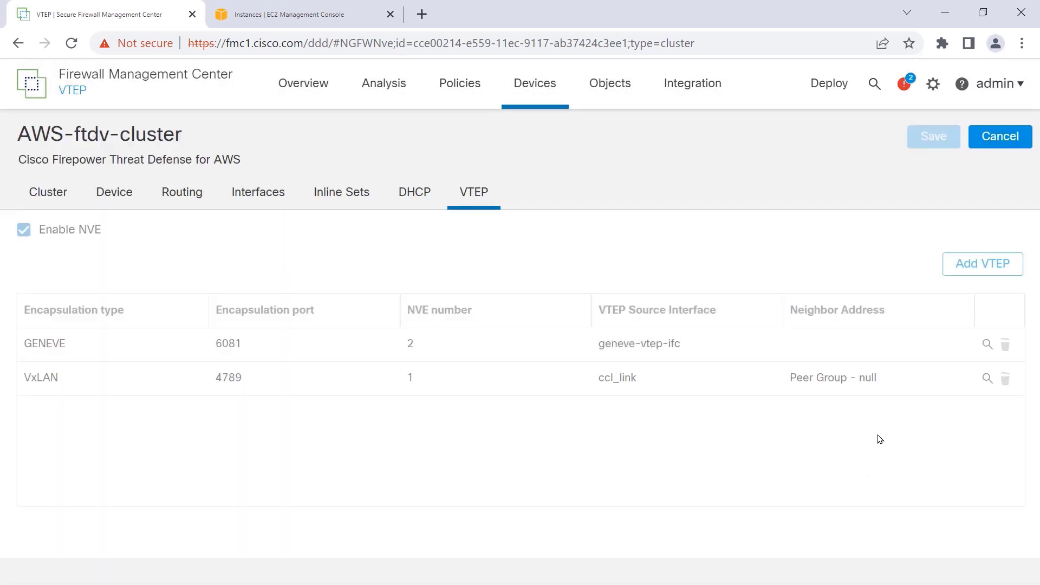